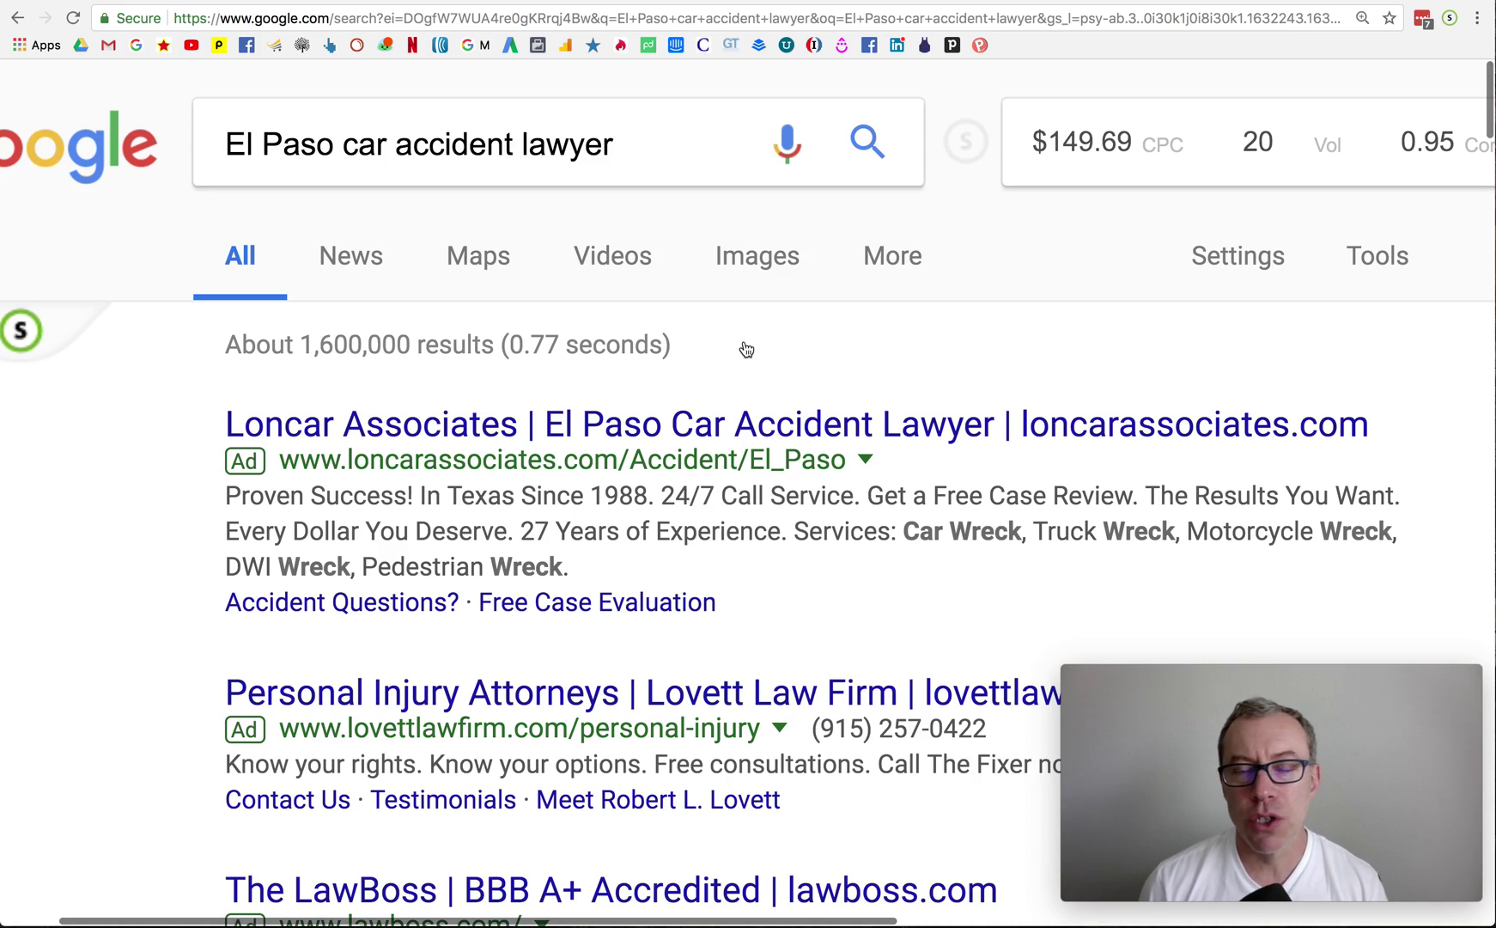
# Step: Scroll the 'El Paso car accident lawyer' results past the ads to FindLaw's metrics panel
pyautogui.scroll(-15, 746, 349)
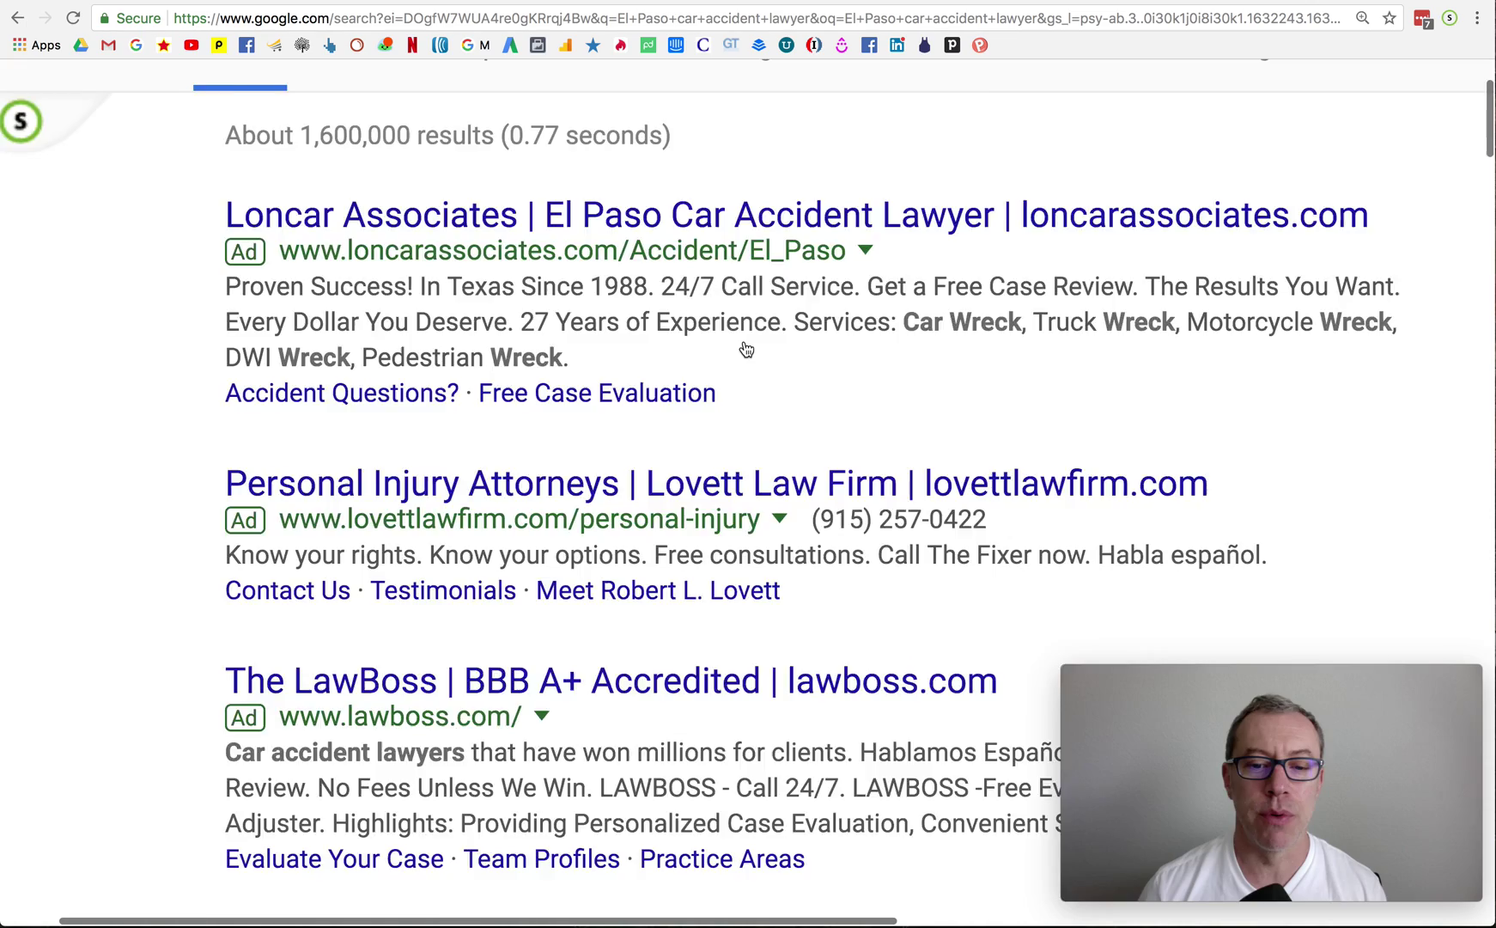
pyautogui.scroll(-5, 747, 349)
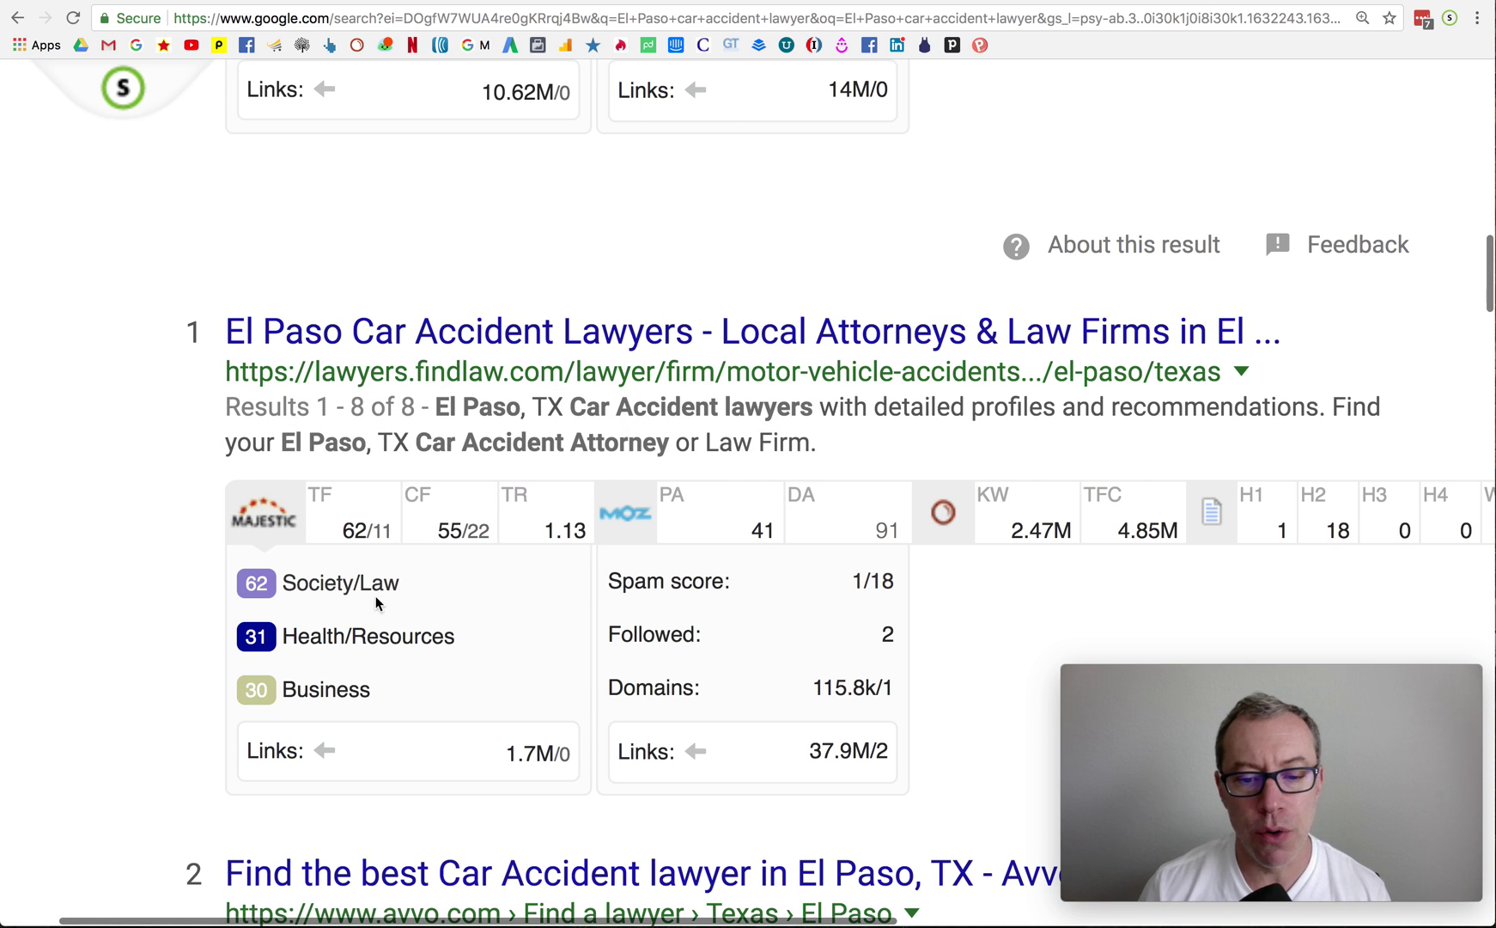
pyautogui.scroll(-6, 438, 597)
pyautogui.scroll(-1, 438, 606)
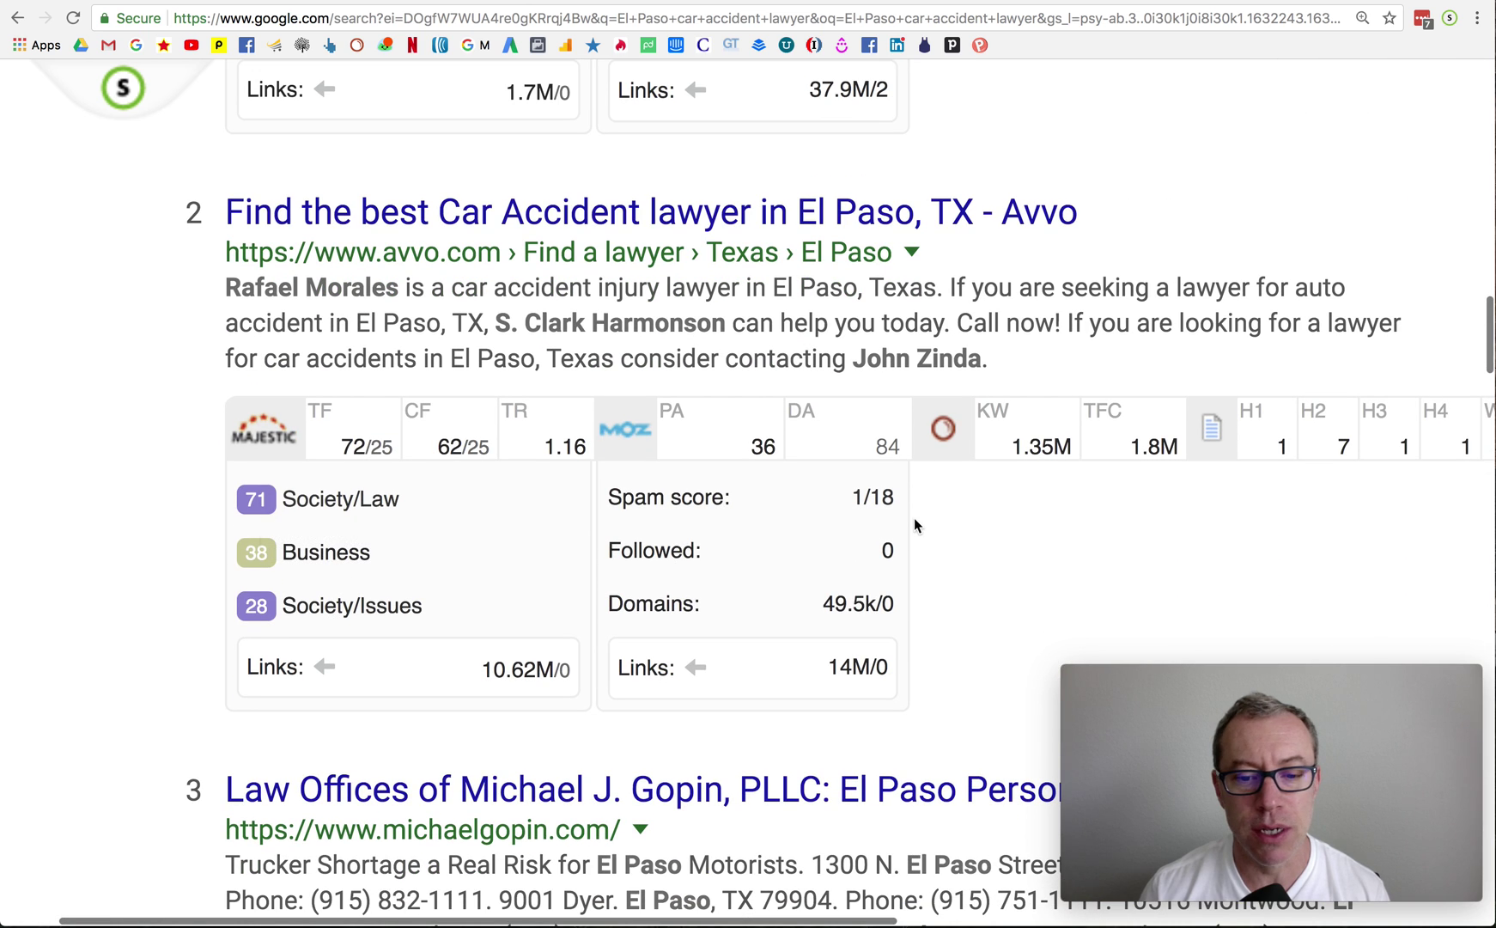
pyautogui.scroll(5, 915, 520)
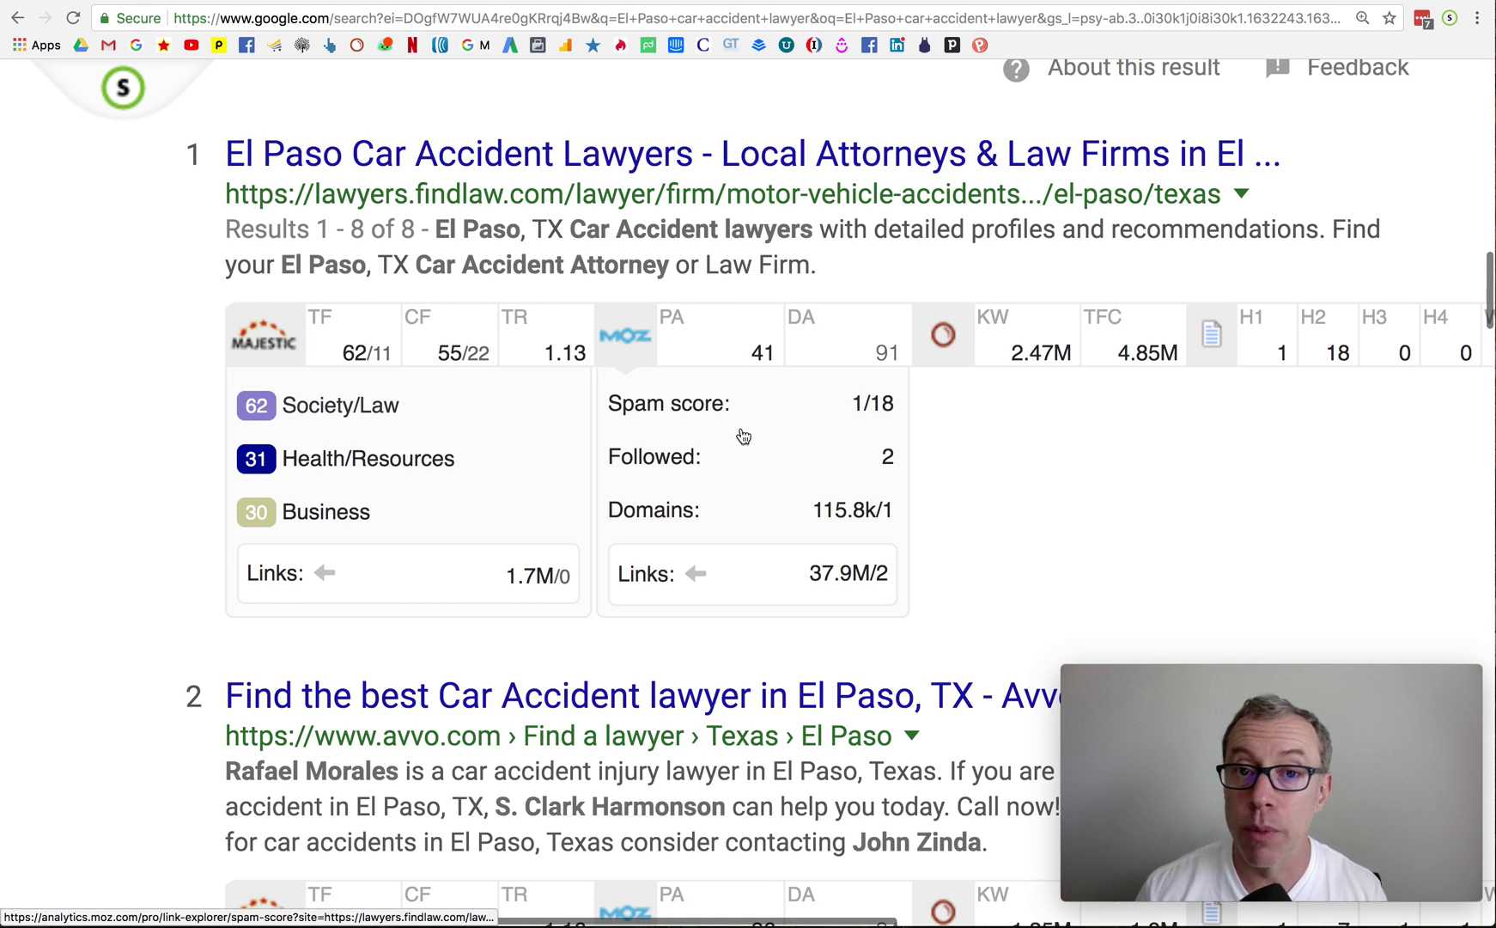
pyautogui.scroll(15, 743, 436)
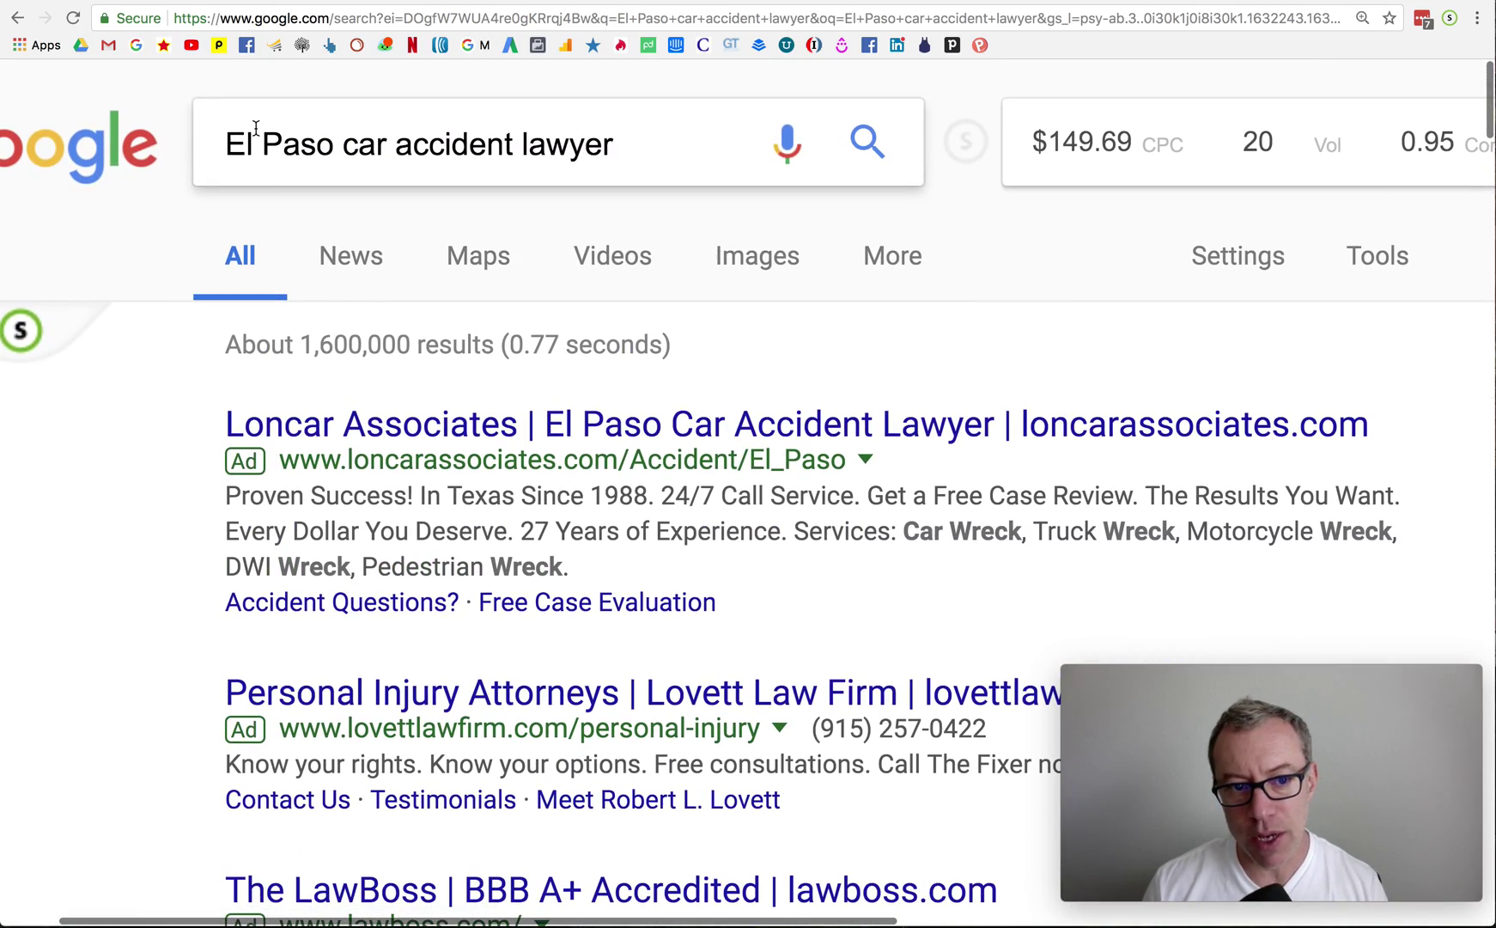
# Step: Check the FindLaw panel's DA 91 and Trust Flow 62/11 averages, then zoom the page in one step
pyautogui.scroll(-15, 256, 127)
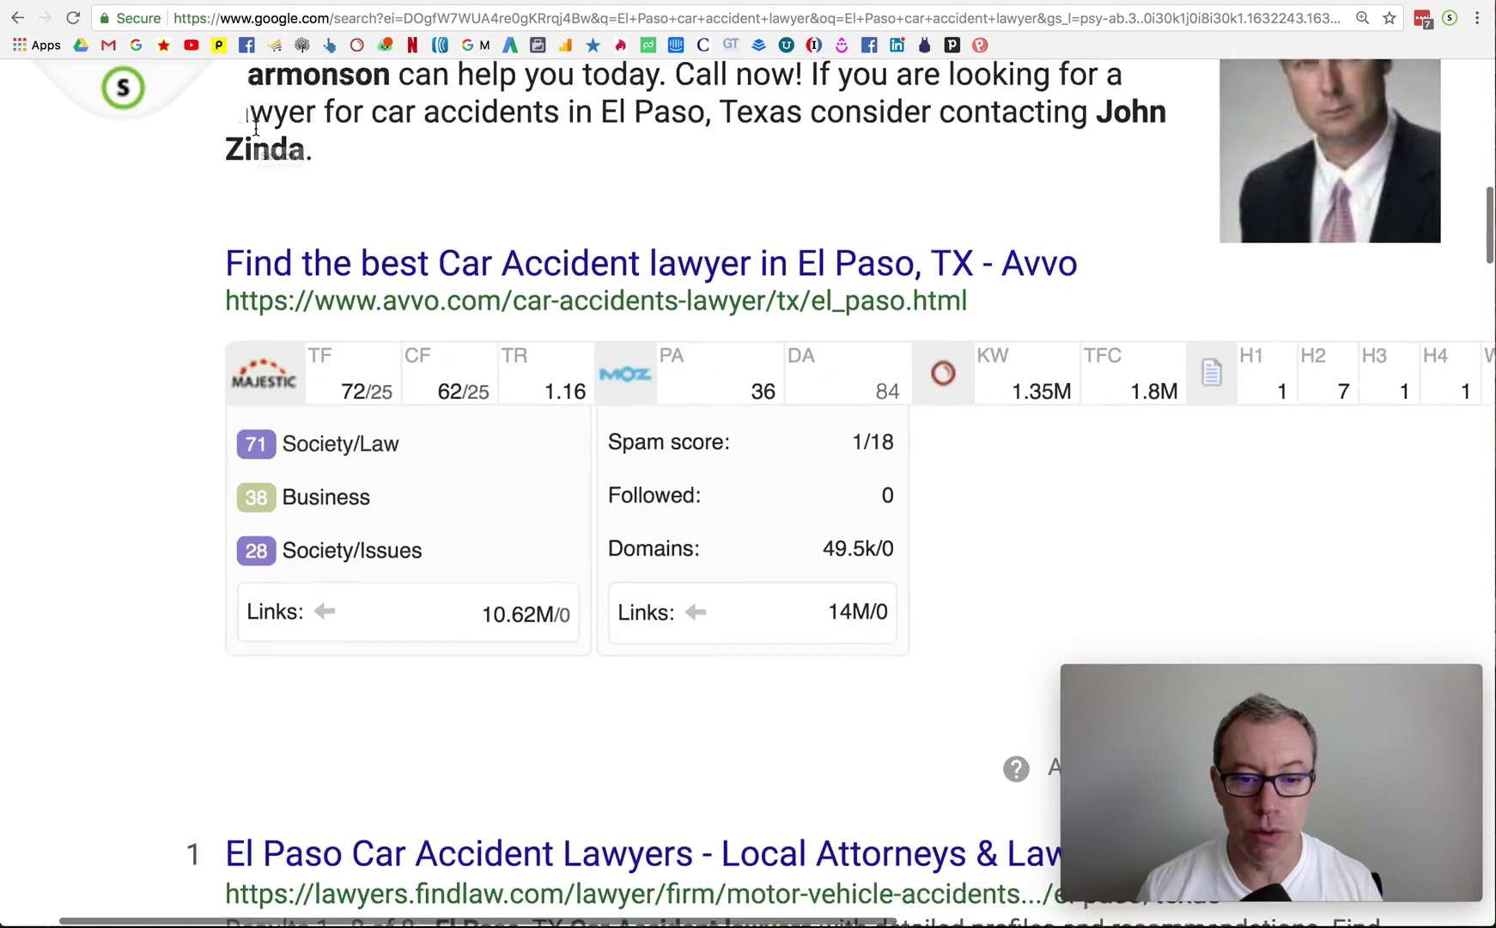
pyautogui.scroll(-5, 256, 127)
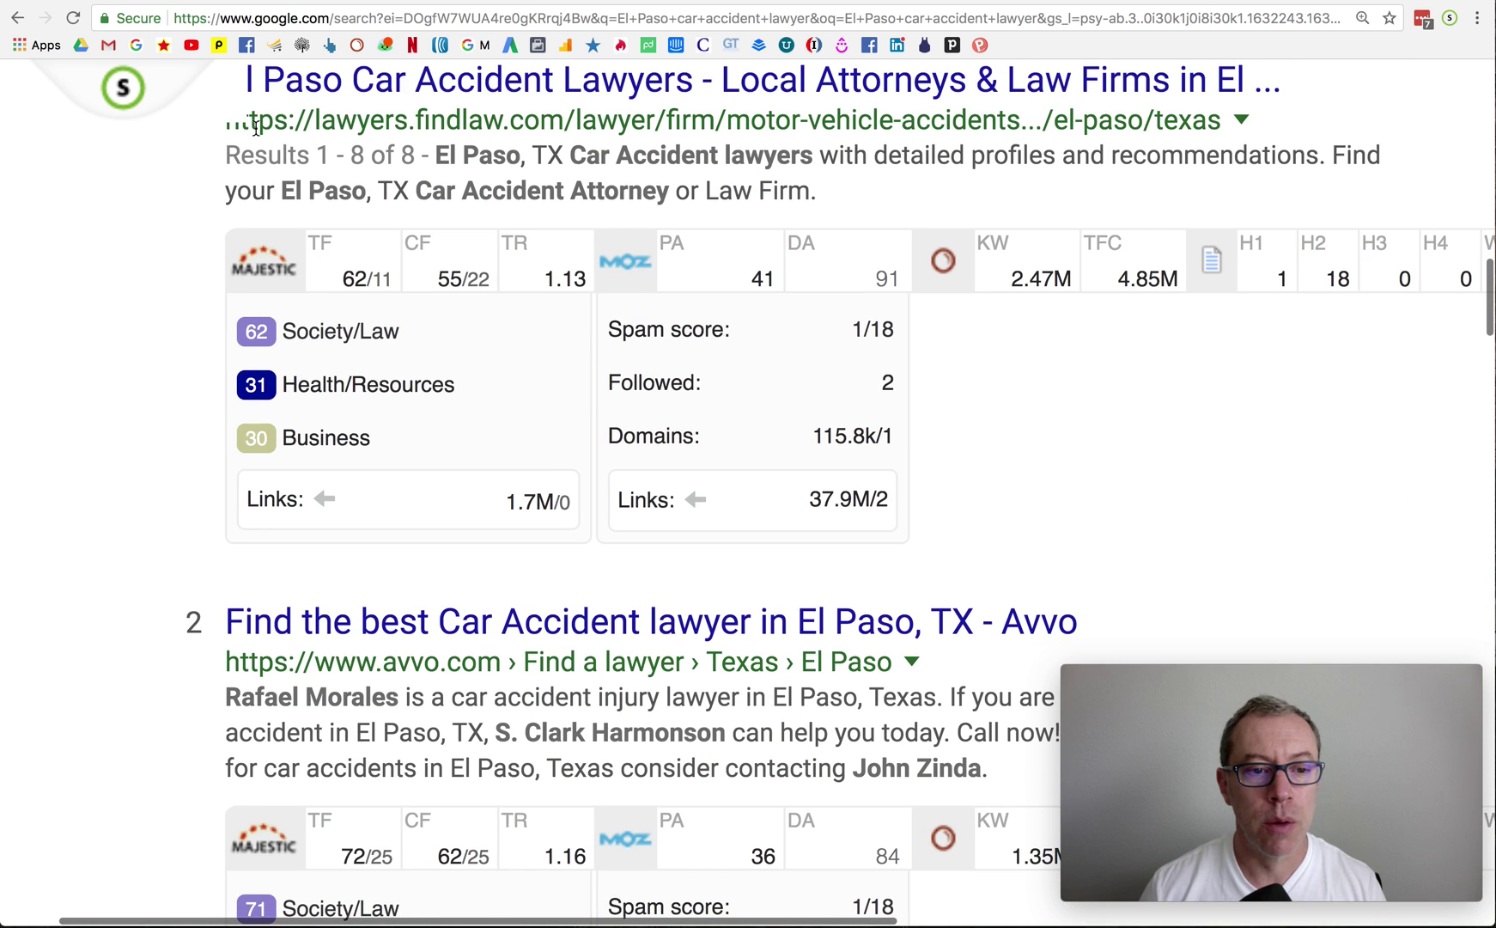
pyautogui.moveTo(908, 248)
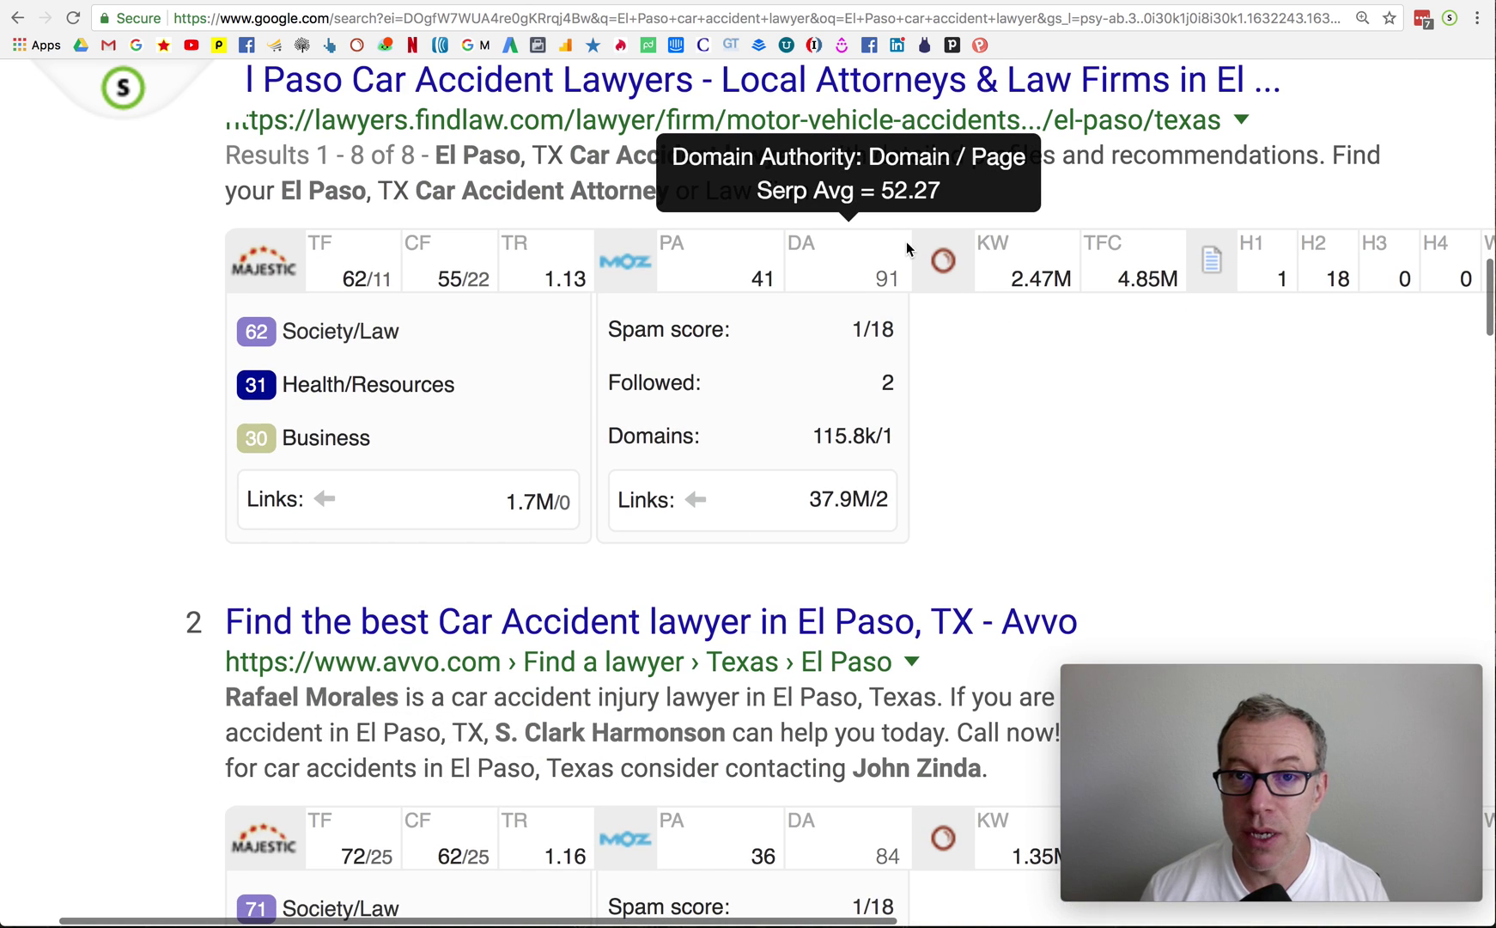
pyautogui.scroll(3, 907, 249)
pyautogui.moveTo(344, 478)
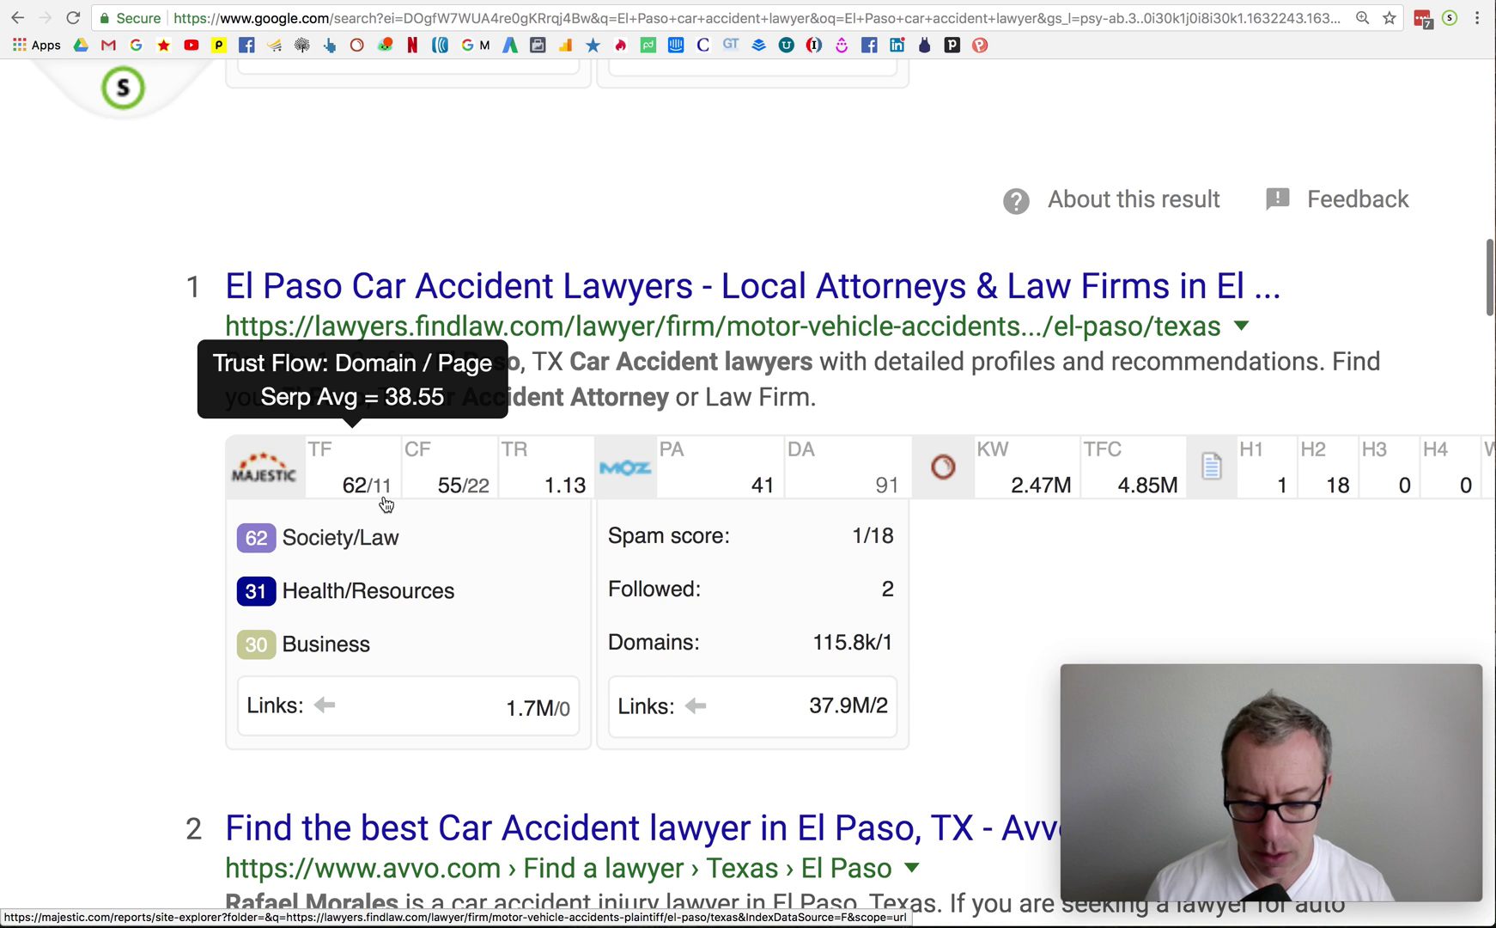
pyautogui.press('super+plus')
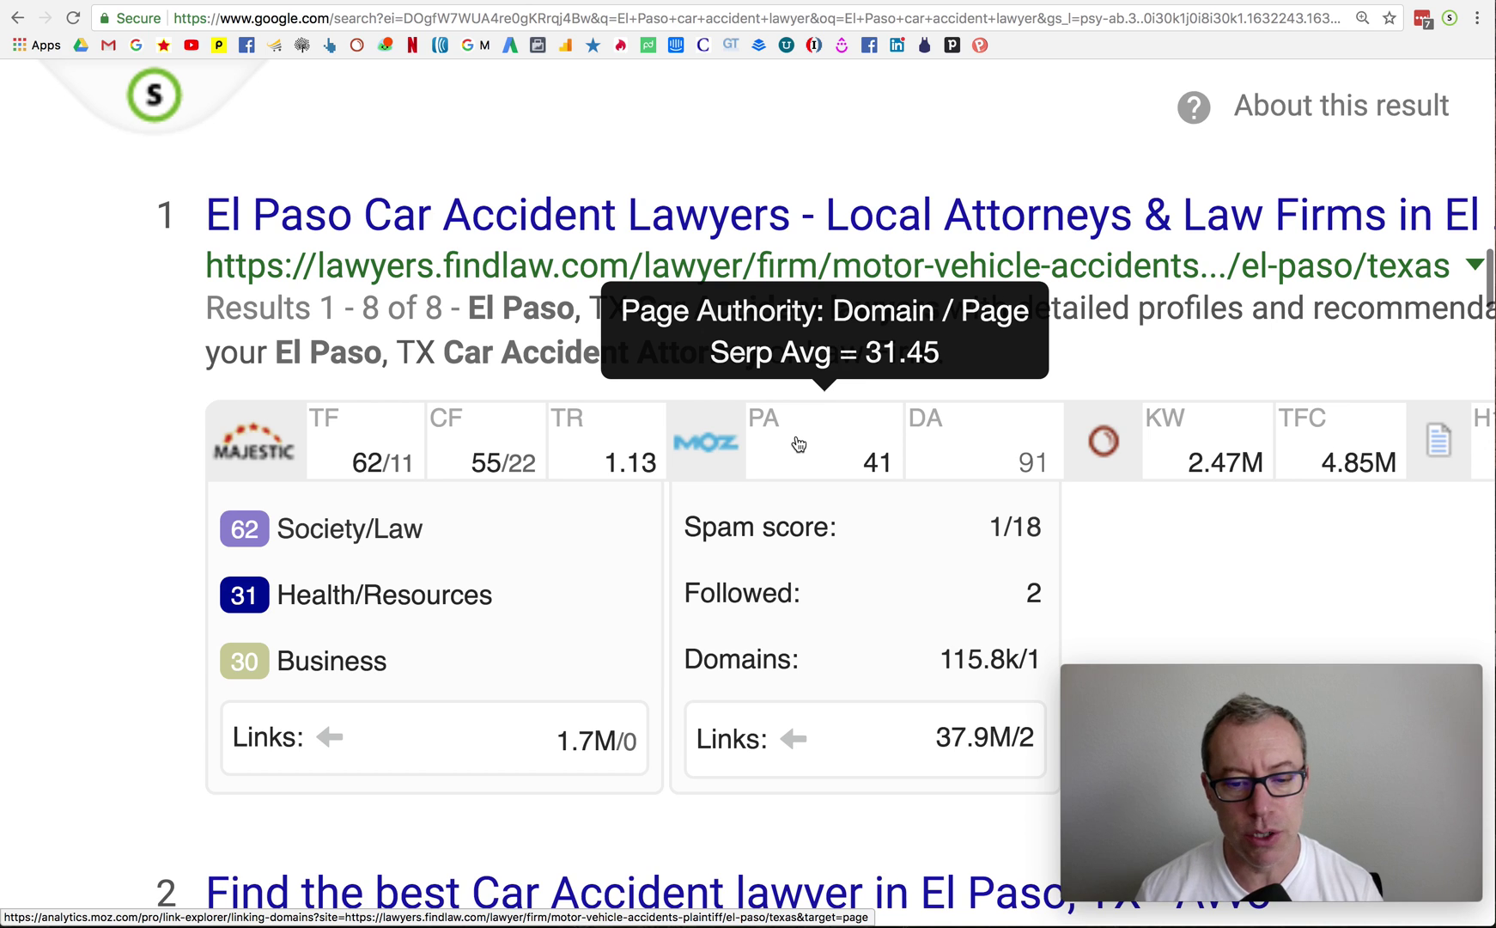
# Step: Select then clear the 0 page-links count, and highlight FindLaw's Society/Law 62 topic
pyautogui.scroll(-2, 798, 443)
pyautogui.doubleClick(627, 573)
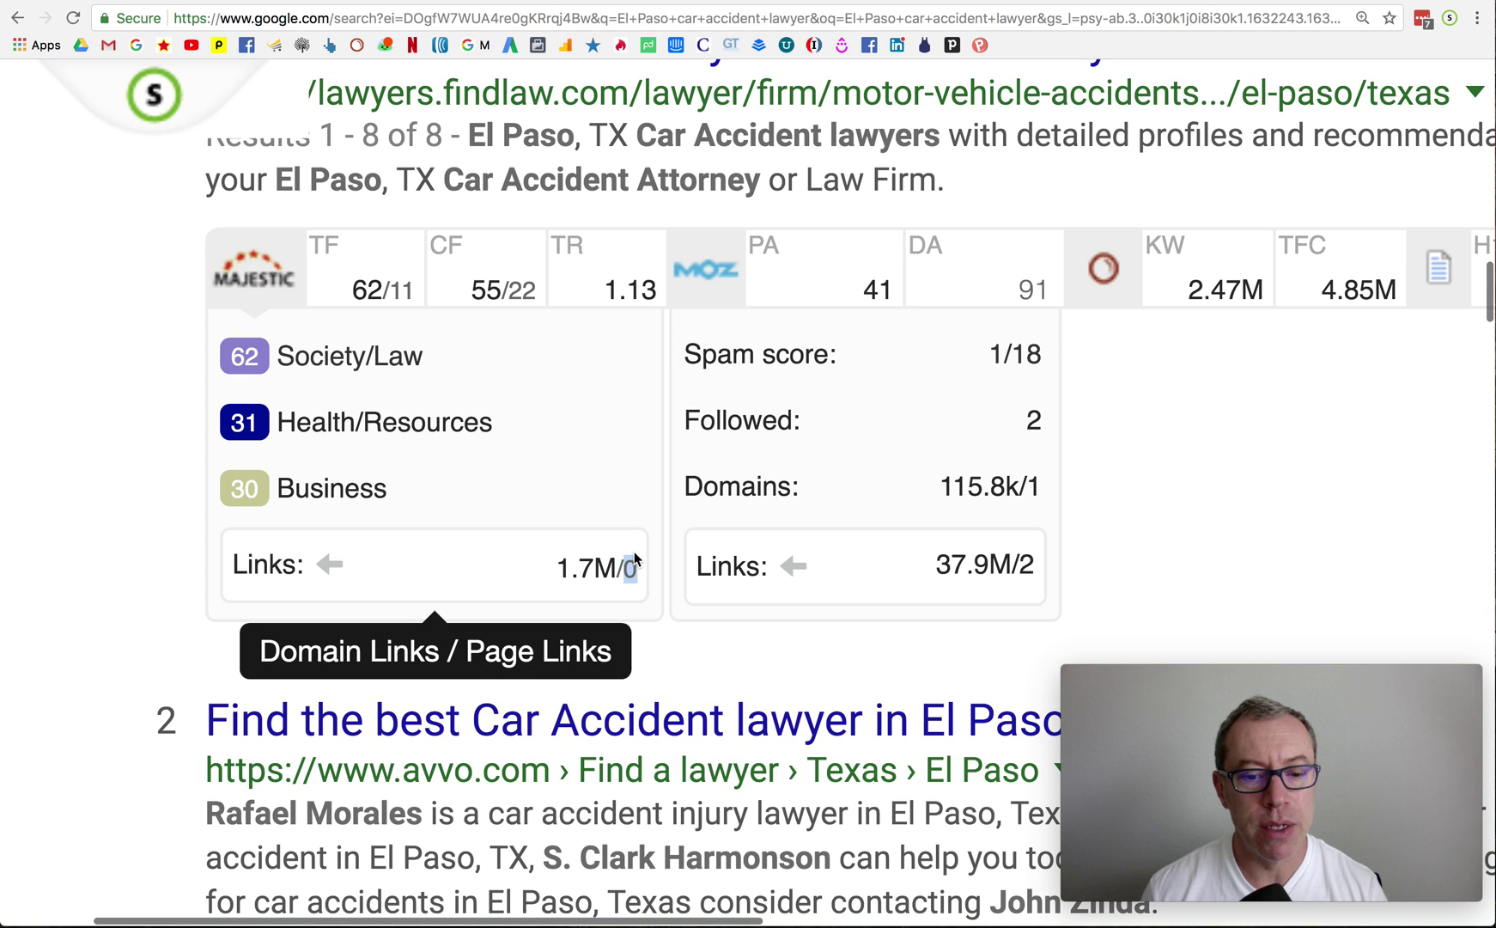
pyautogui.scroll(1, 628, 567)
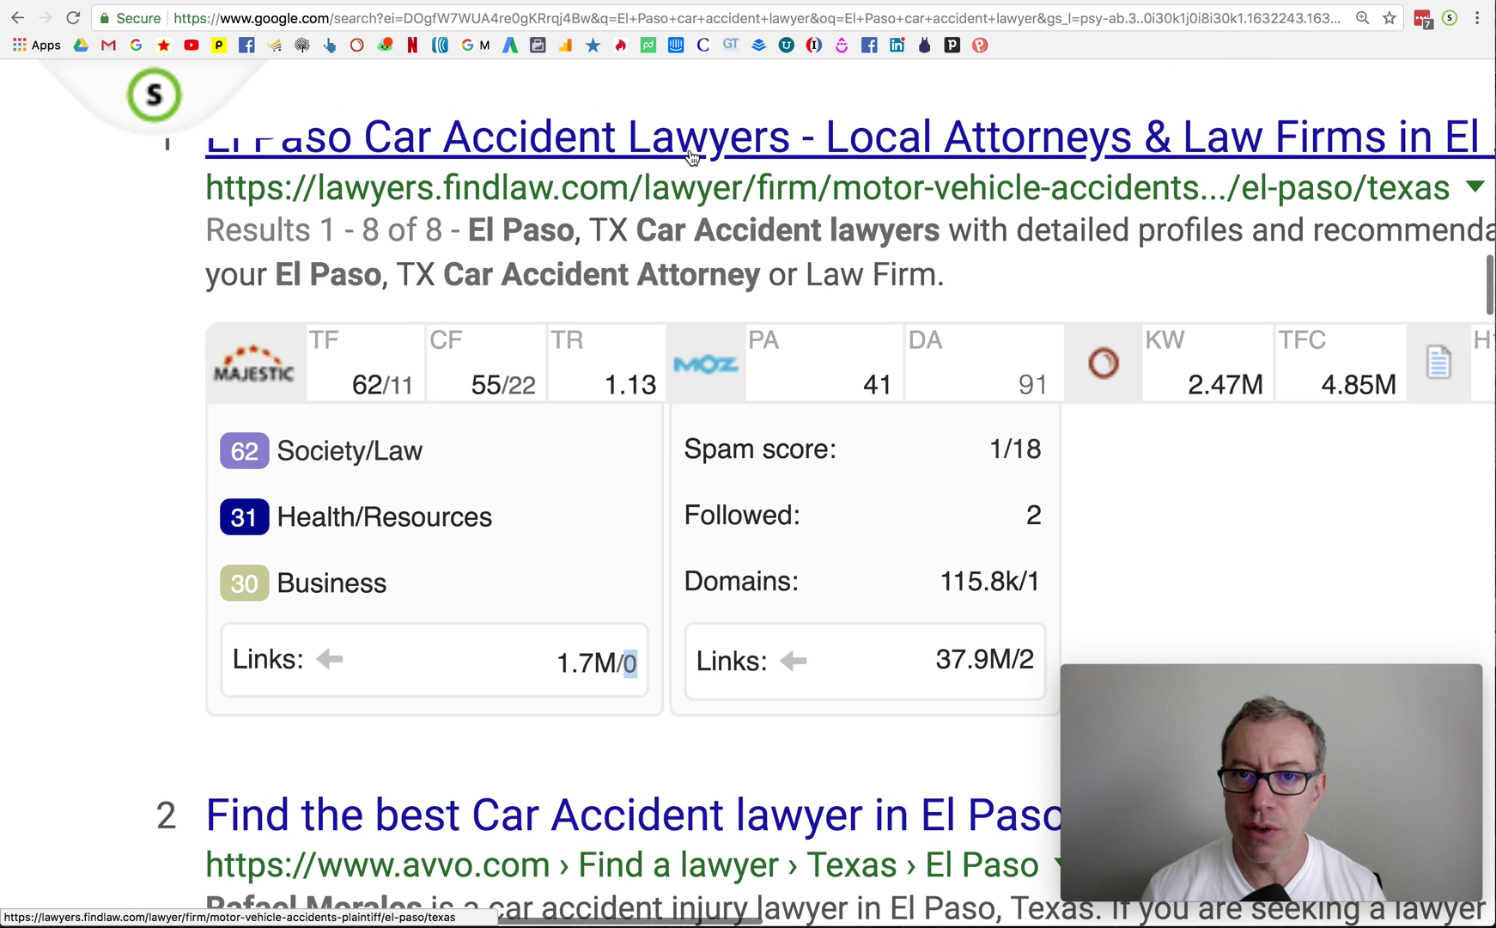
pyautogui.click(481, 456)
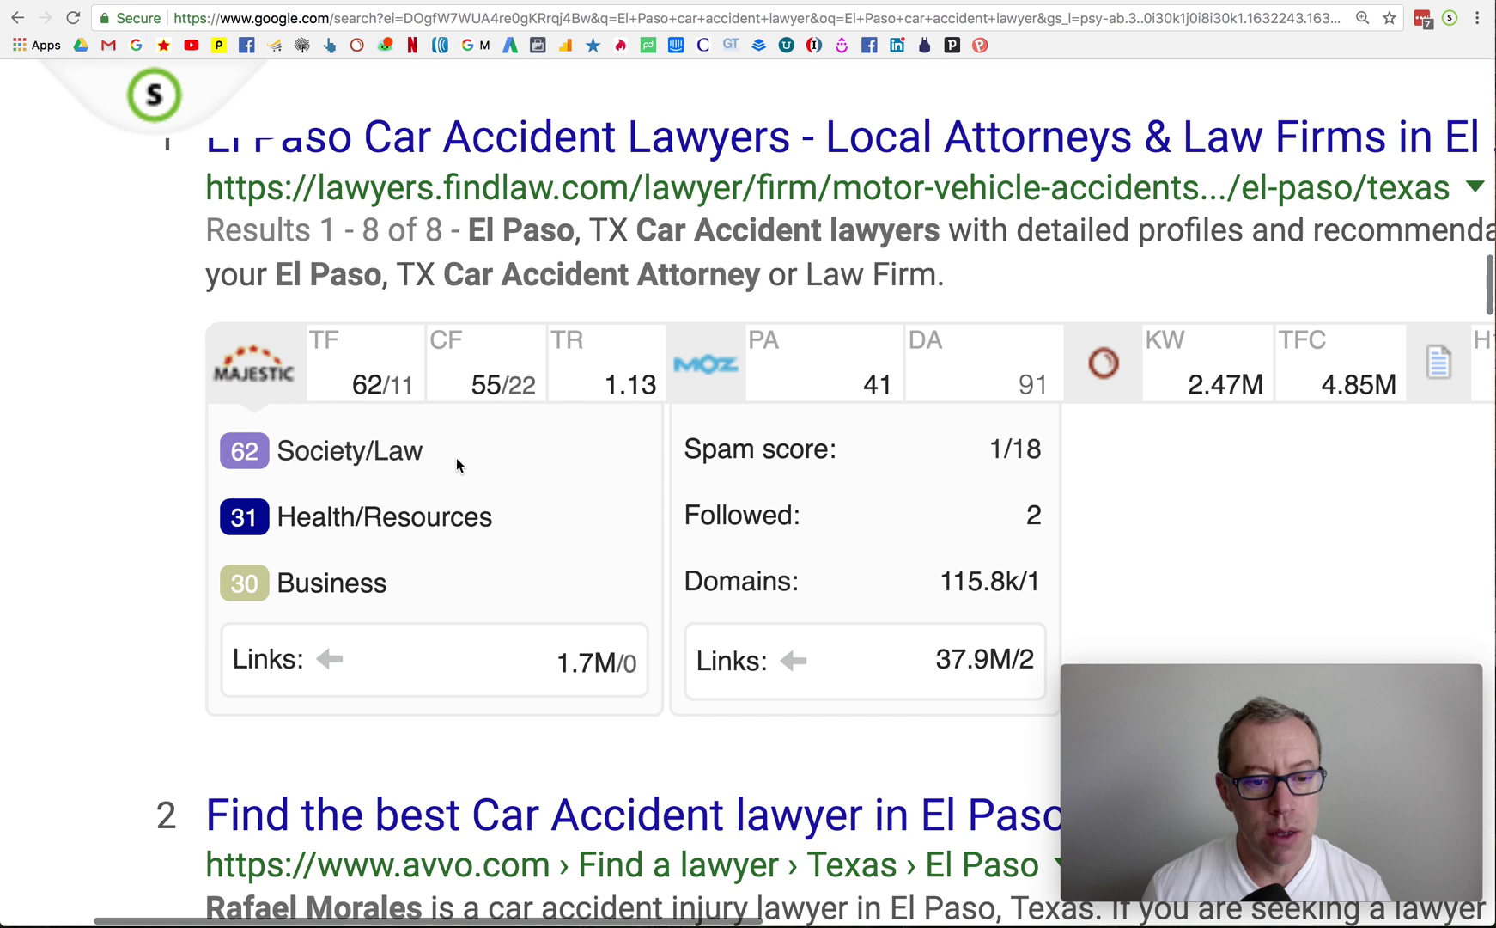
pyautogui.moveTo(423, 455); pyautogui.dragTo(297, 474)
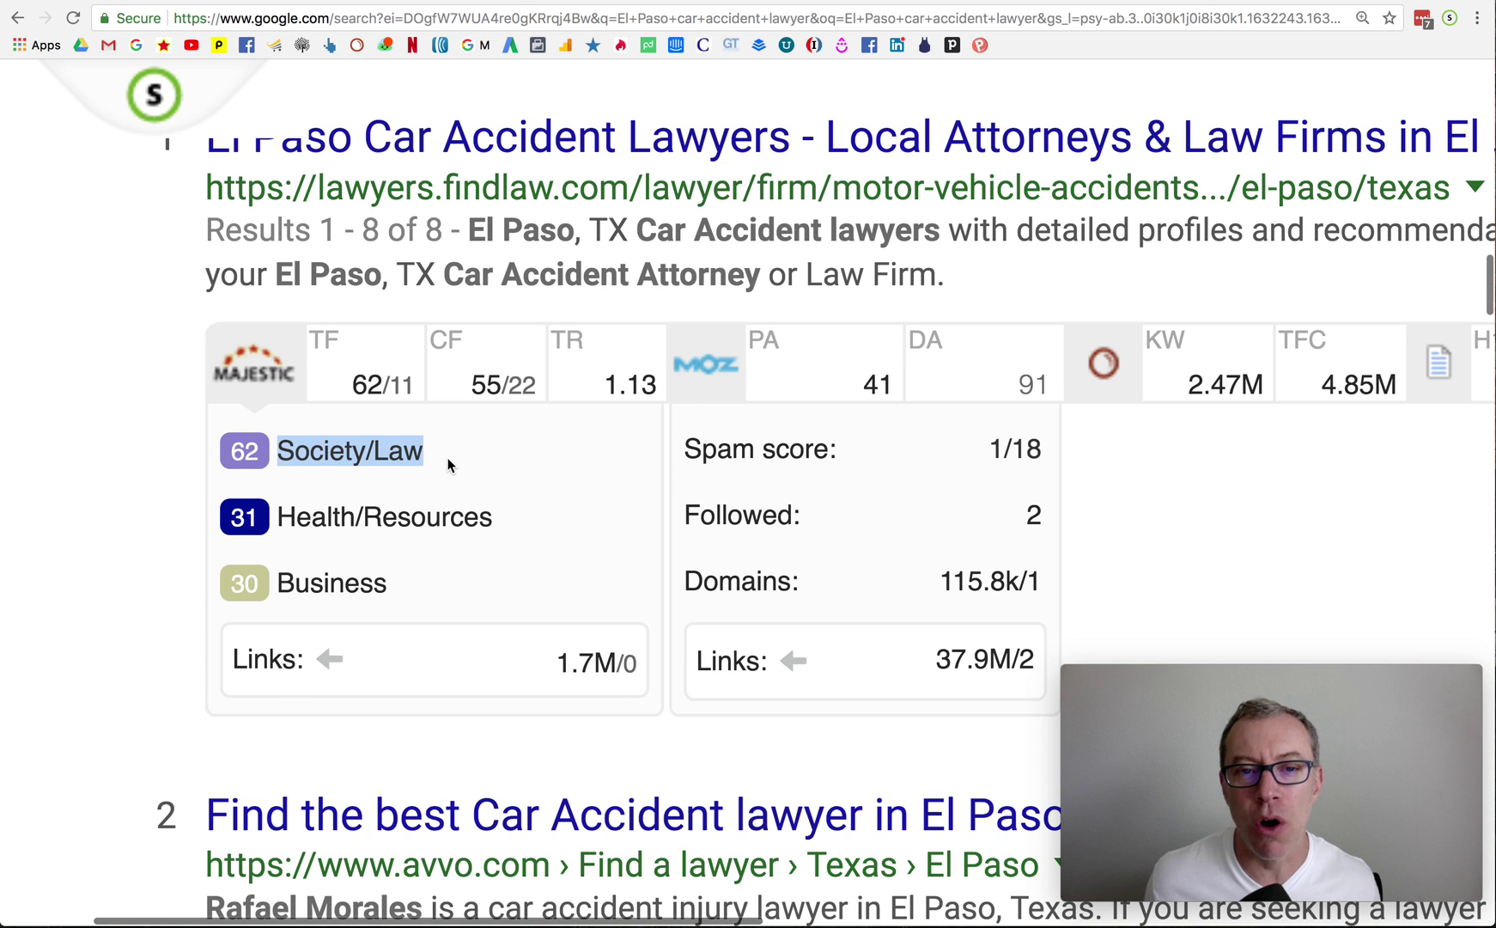
# Step: Highlight Avvo's Society/Law topic, then move on to the third result's panel (Trust Flow 13, DA 26)
pyautogui.scroll(-5, 448, 465)
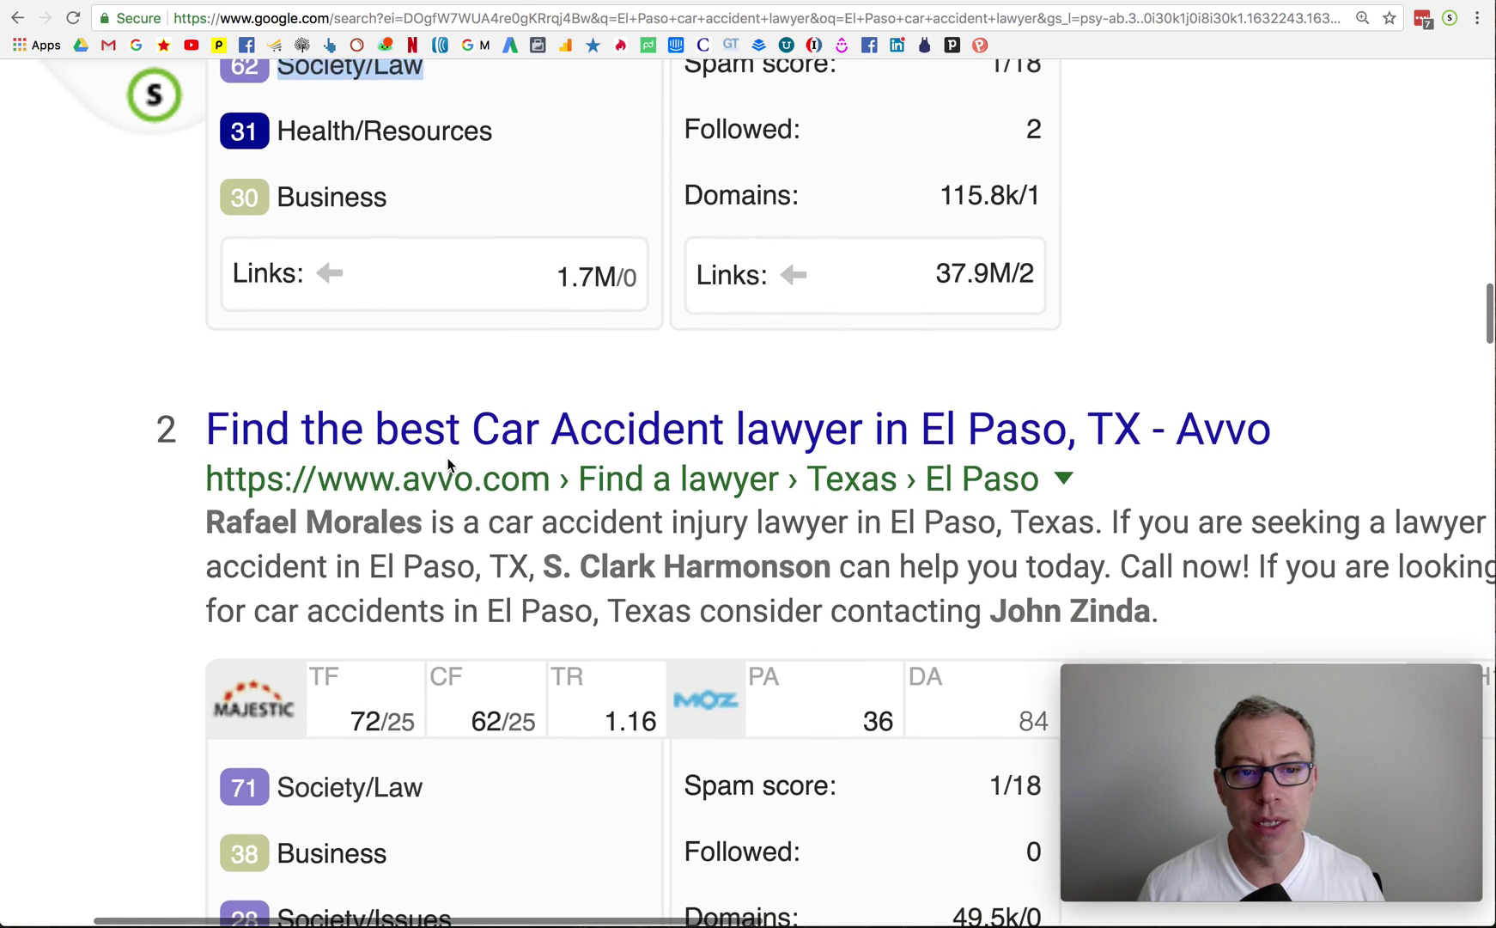
pyautogui.scroll(-2, 448, 458)
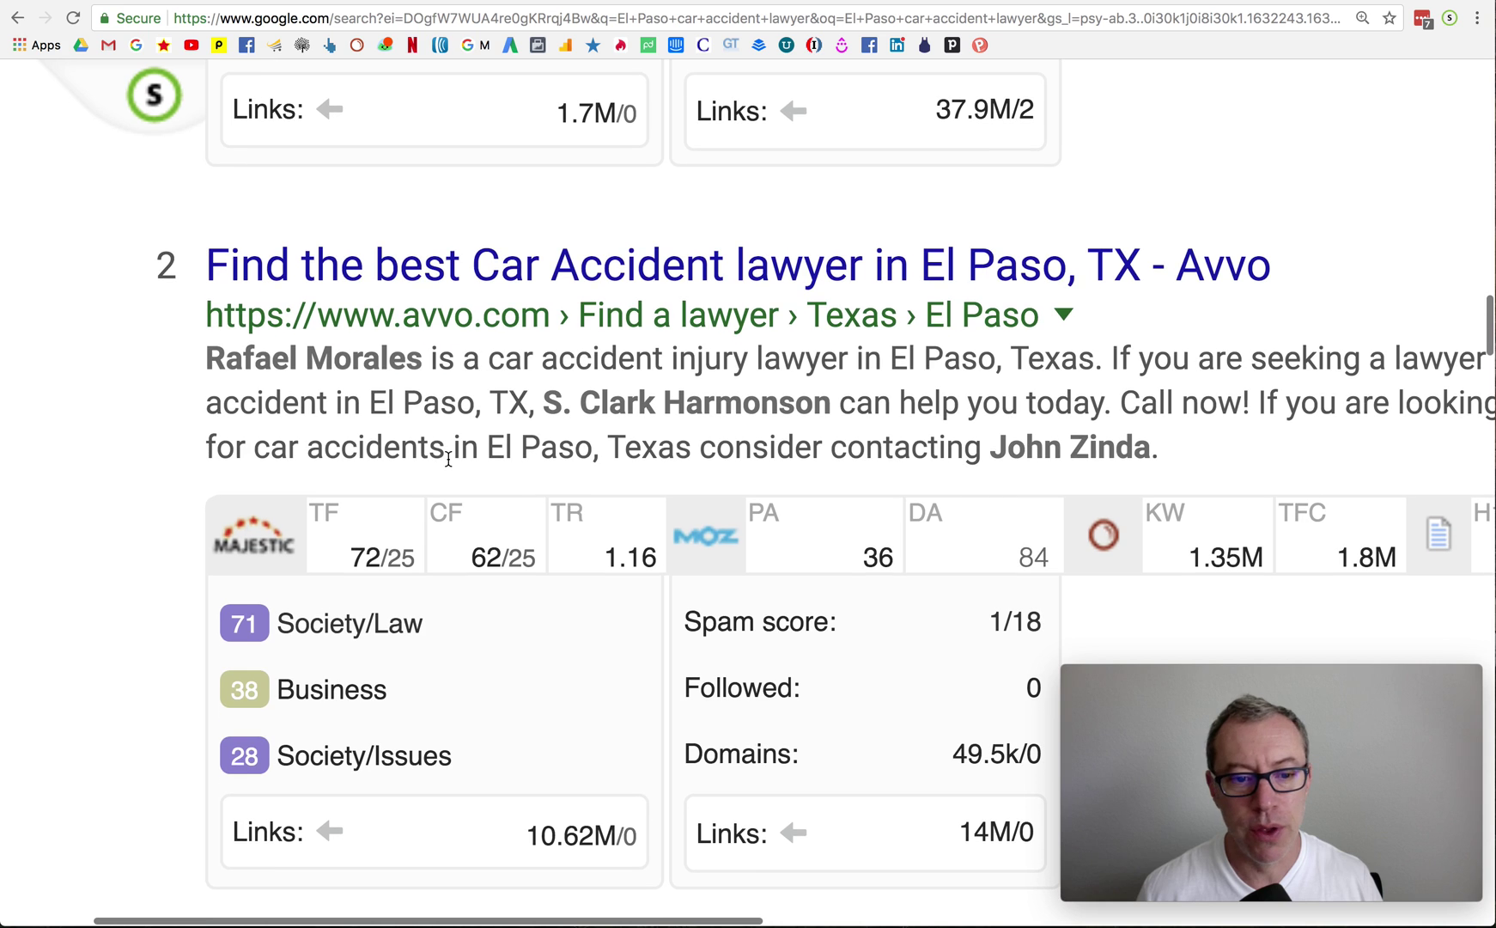
pyautogui.moveTo(407, 564)
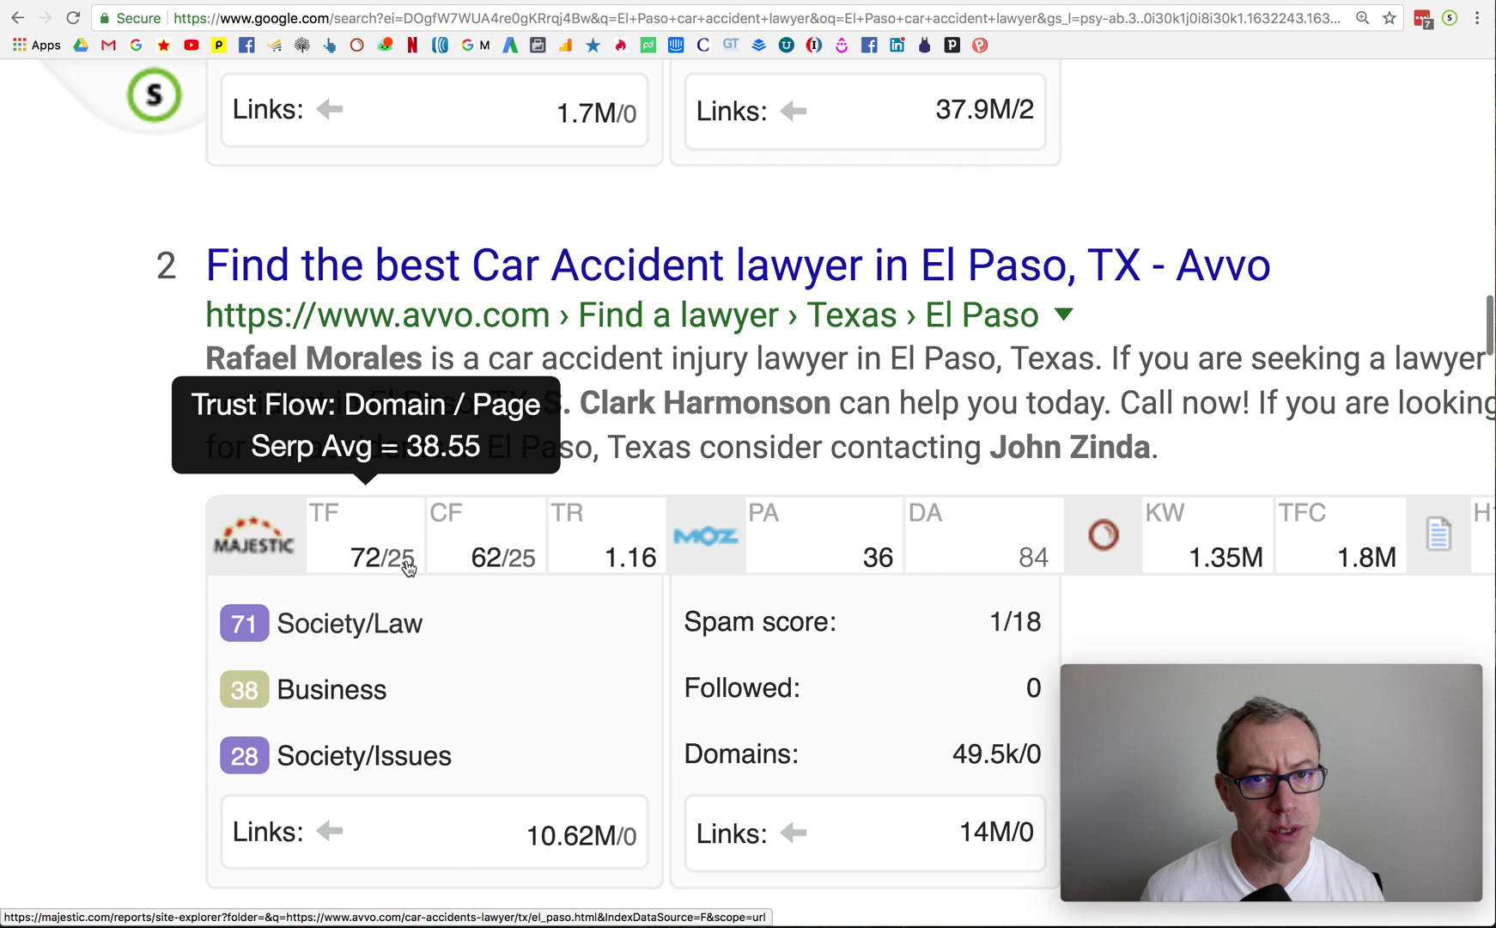
pyautogui.moveTo(865, 543)
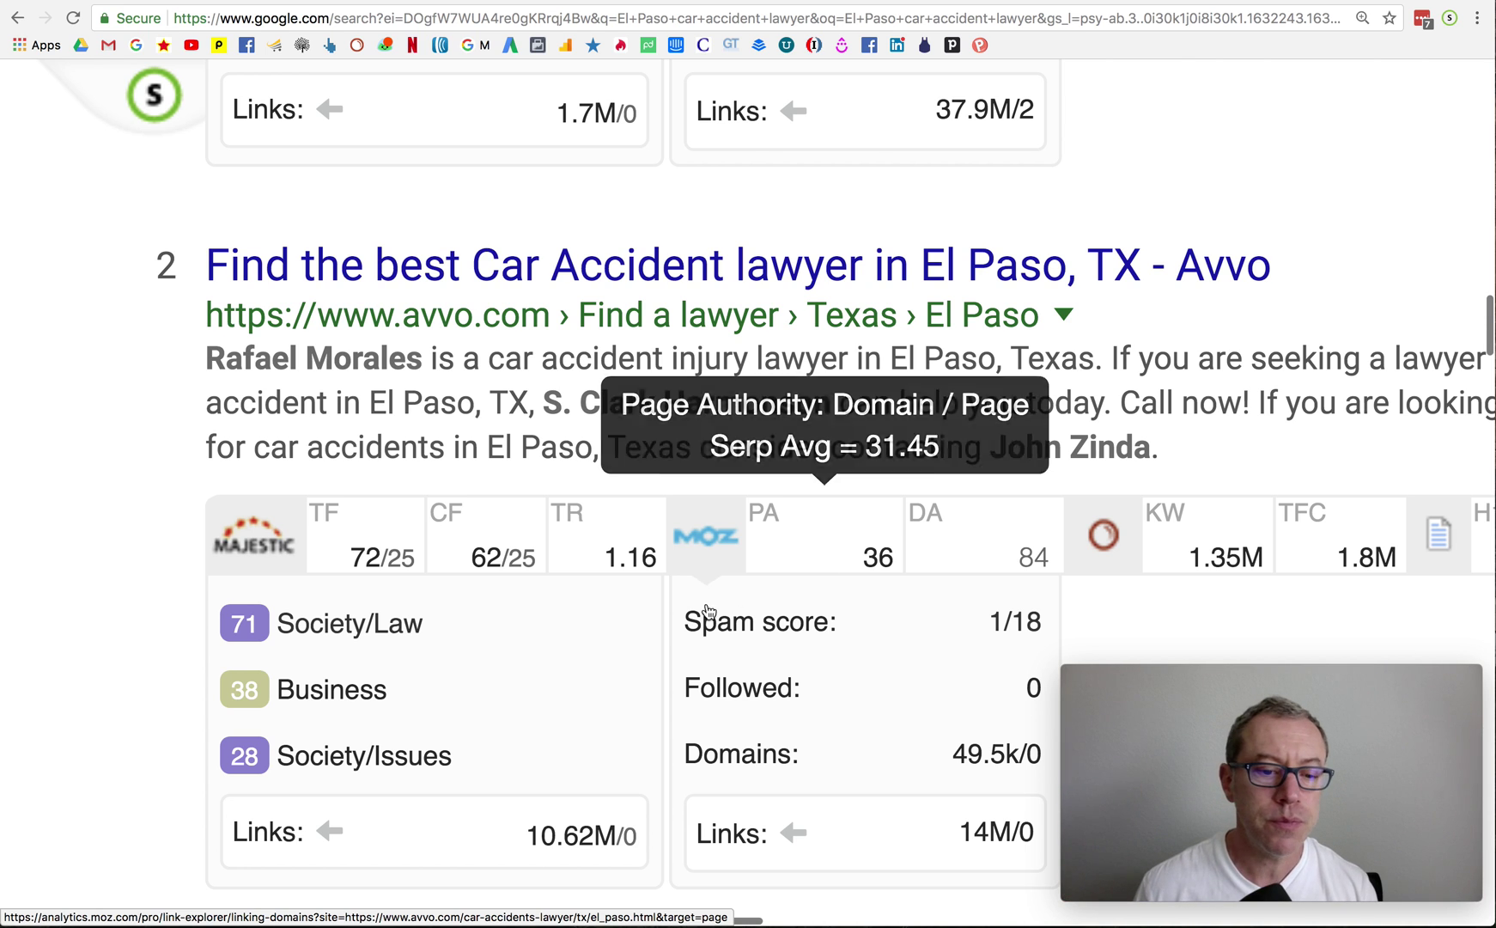
pyautogui.moveTo(468, 640); pyautogui.dragTo(282, 625)
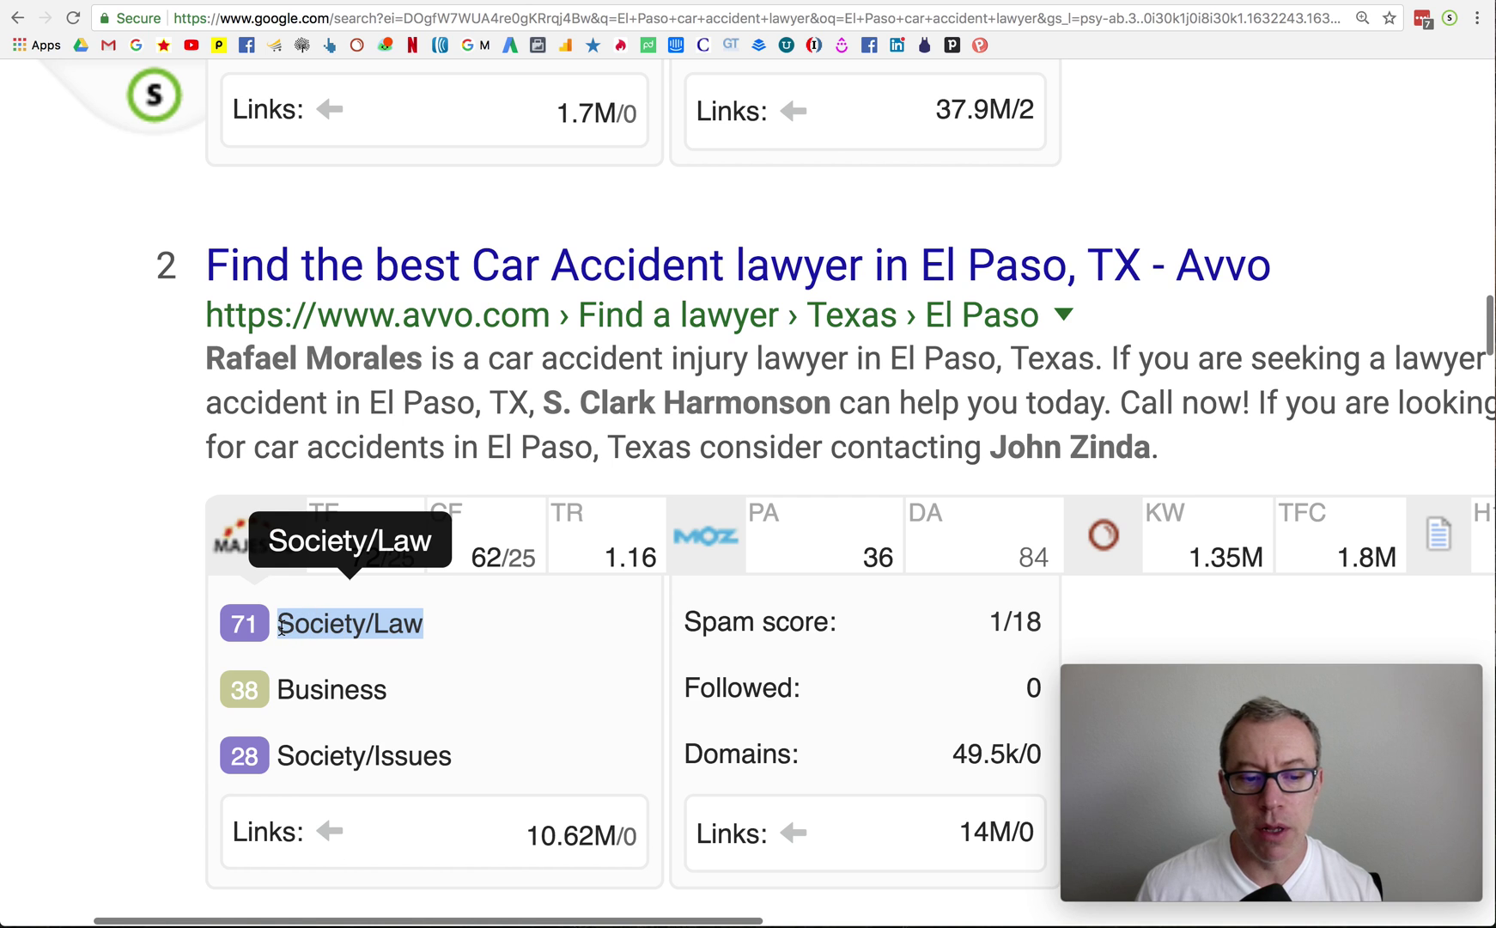
pyautogui.scroll(-8, 282, 625)
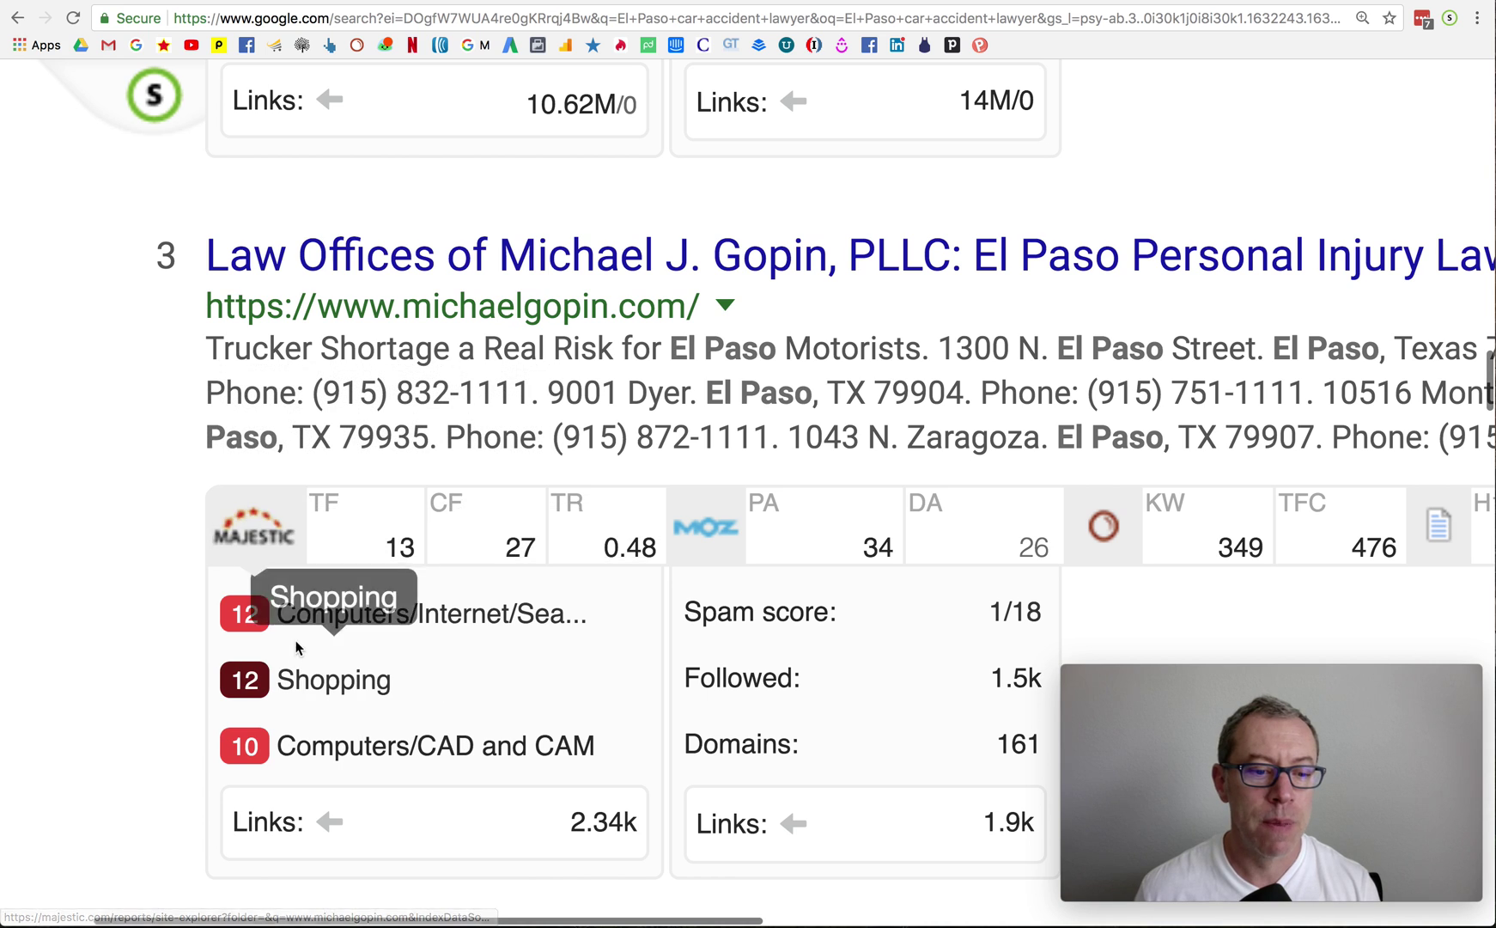
# Step: Highlight the third result's three topics, then open FindLaw's Majestic report from its TF value
pyautogui.moveTo(628, 755); pyautogui.dragTo(224, 593)
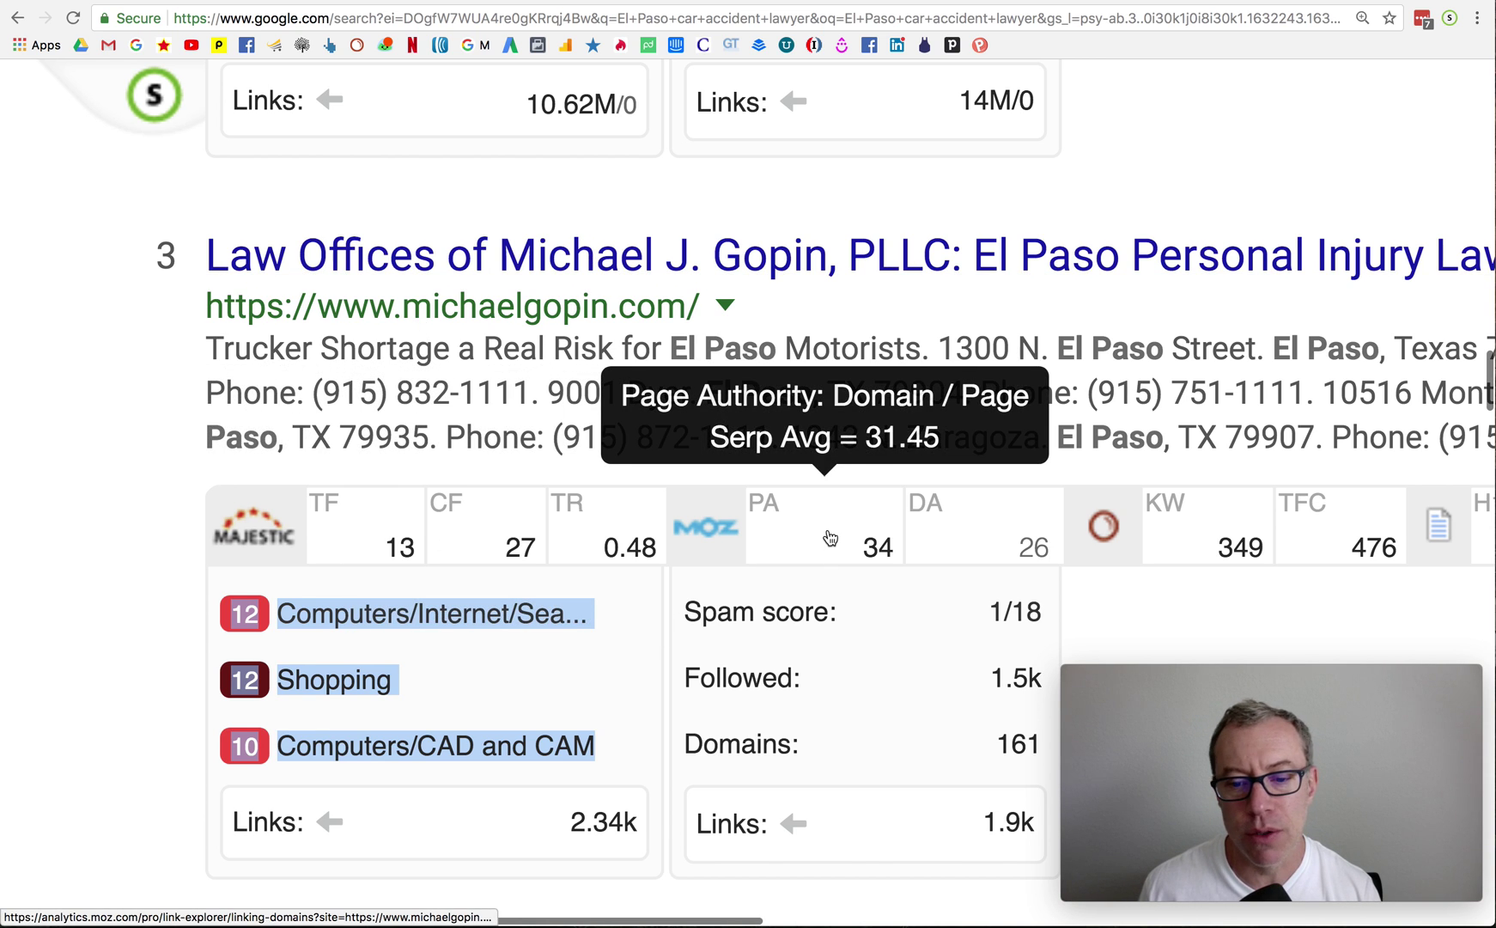
pyautogui.scroll(10, 831, 538)
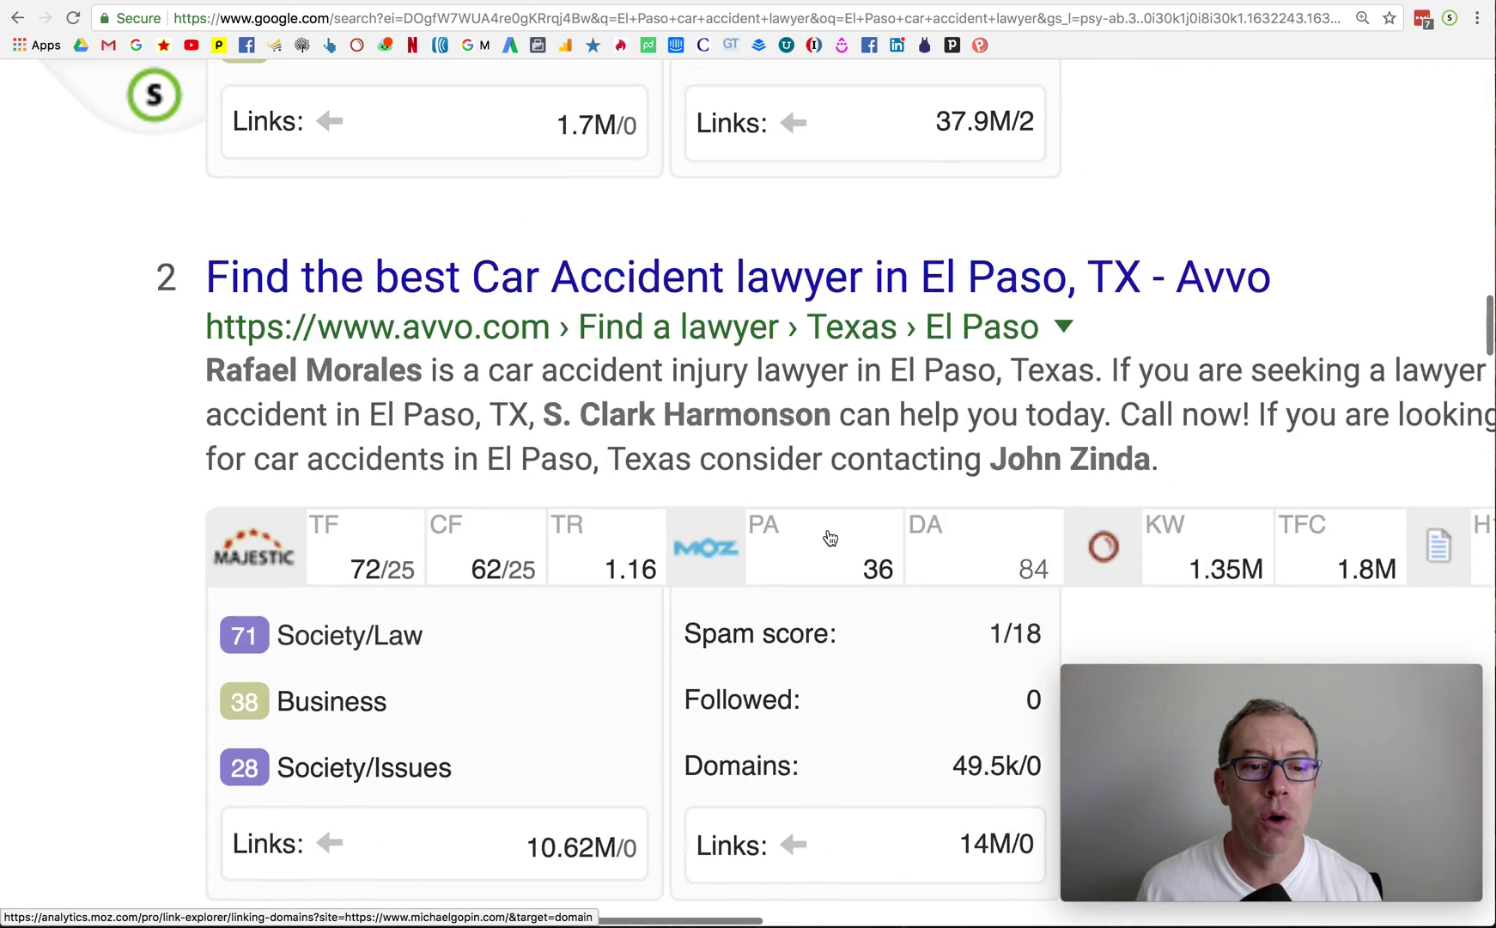
pyautogui.scroll(3, 831, 538)
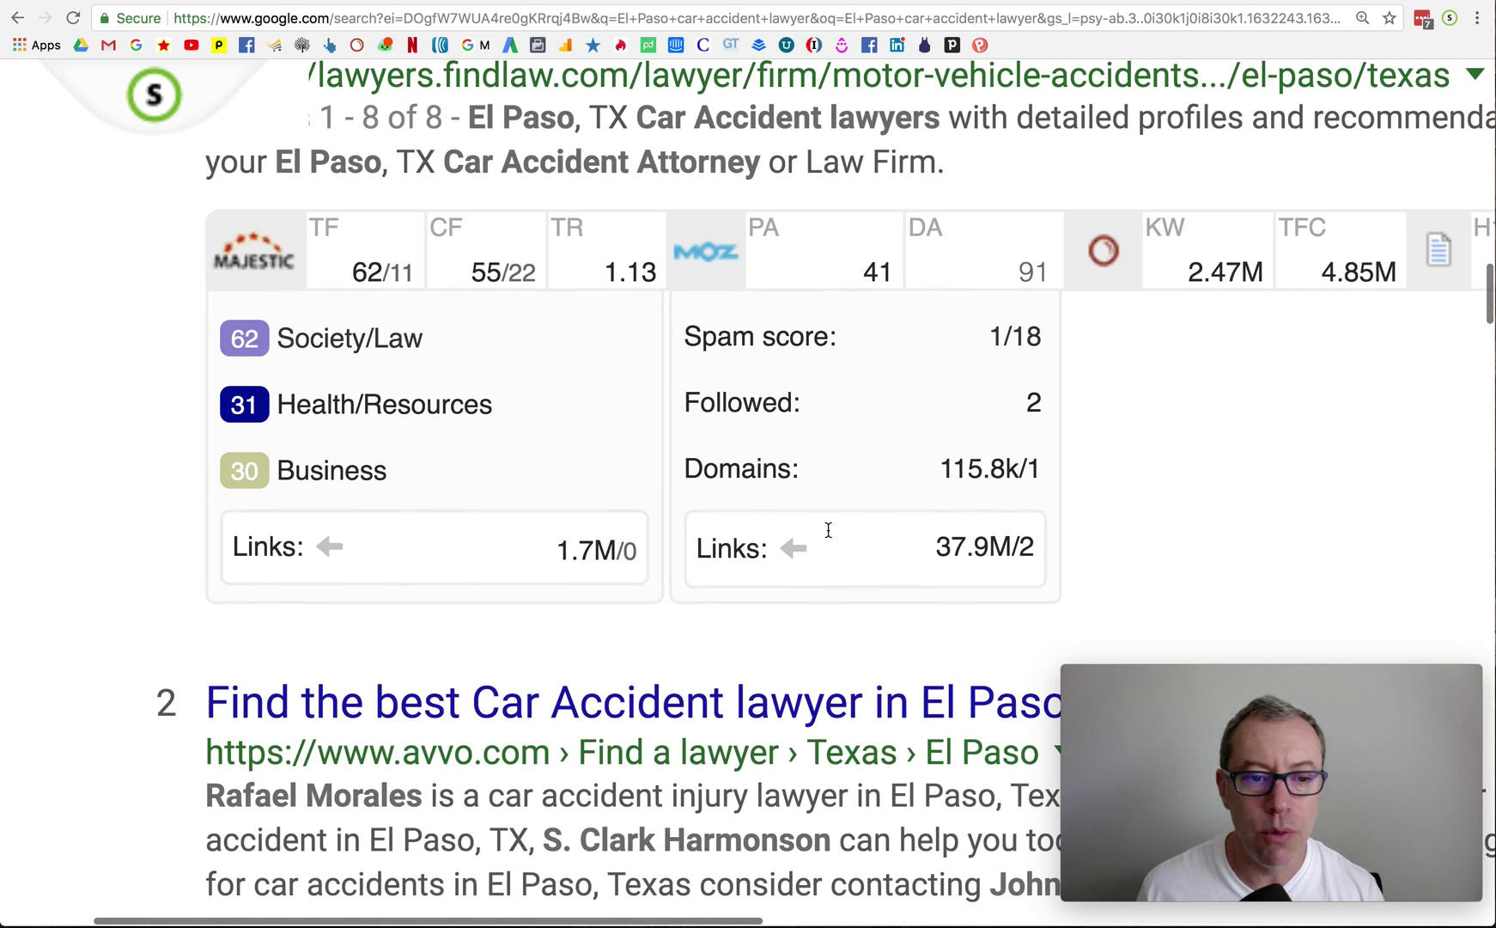
pyautogui.scroll(1, 830, 537)
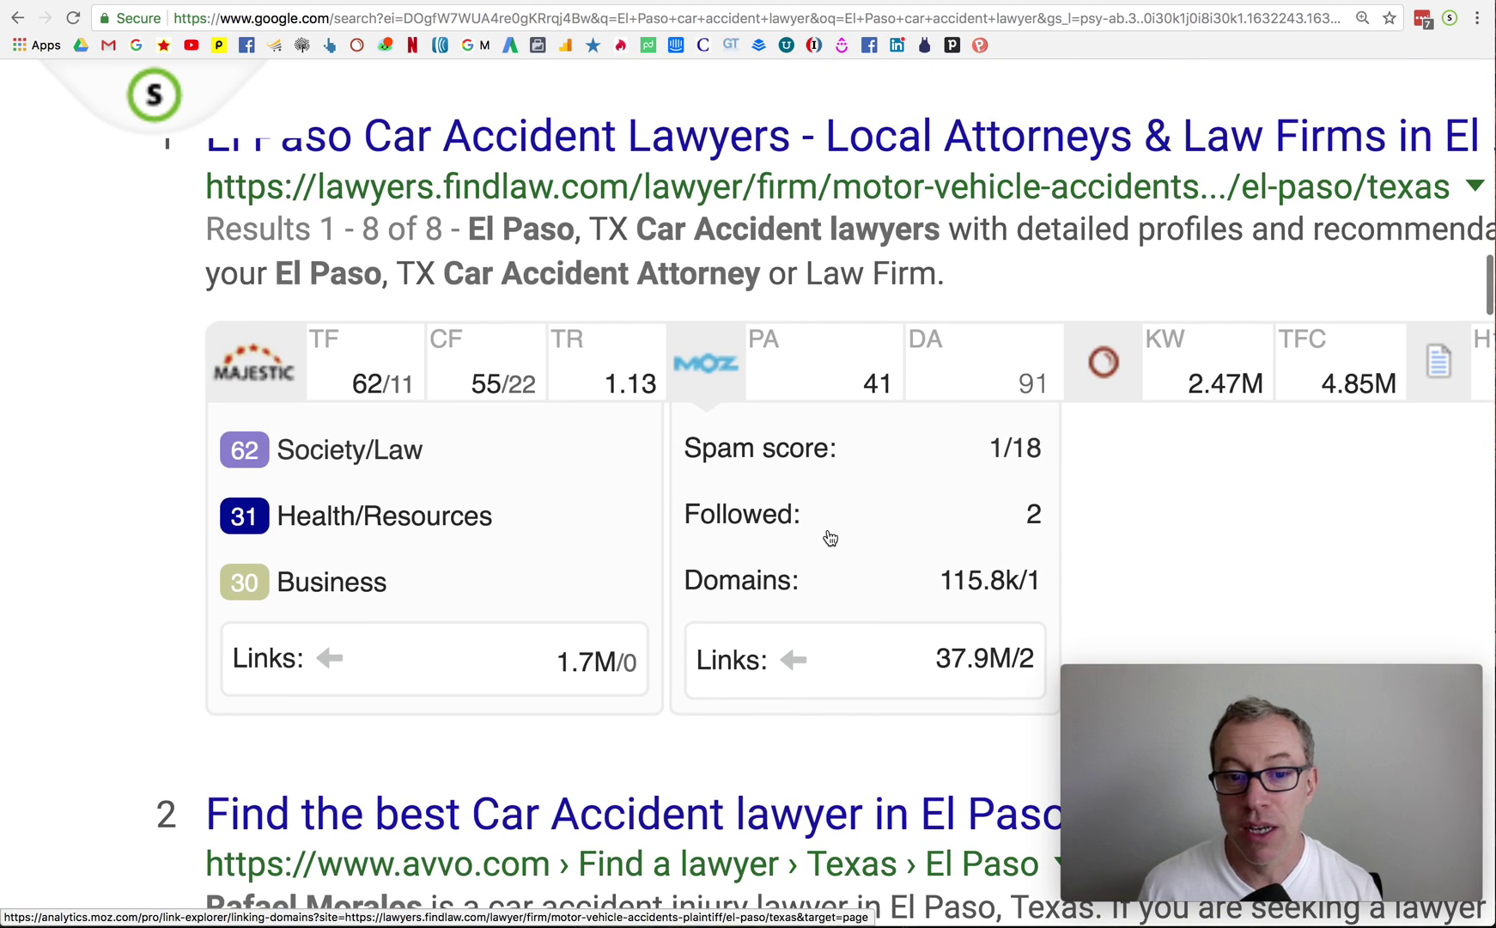
pyautogui.scroll(1, 830, 537)
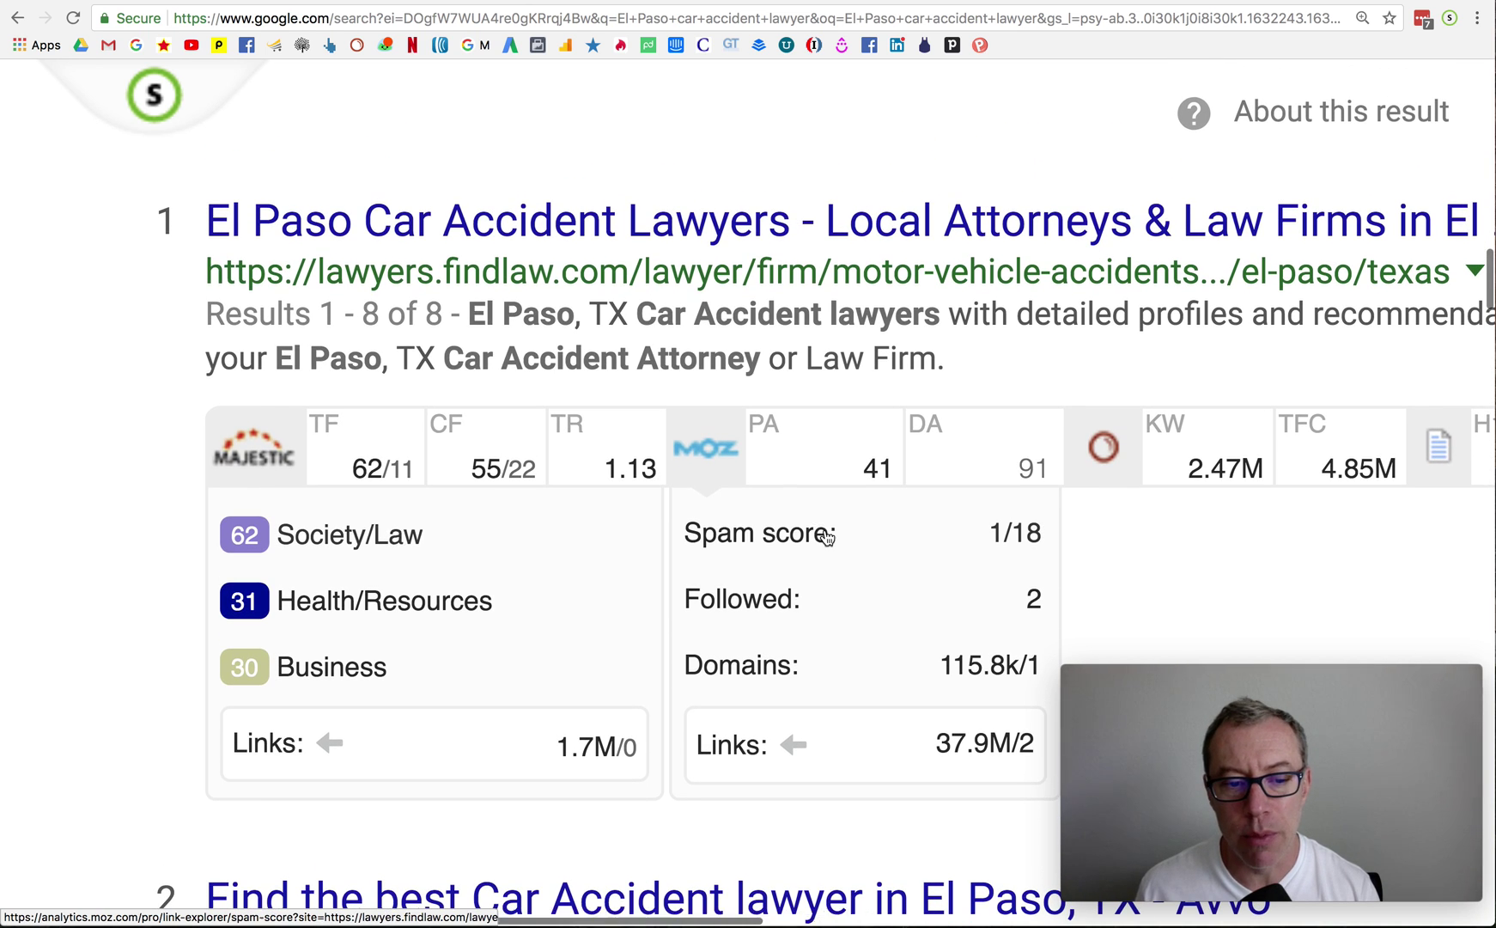
pyautogui.click(375, 440)
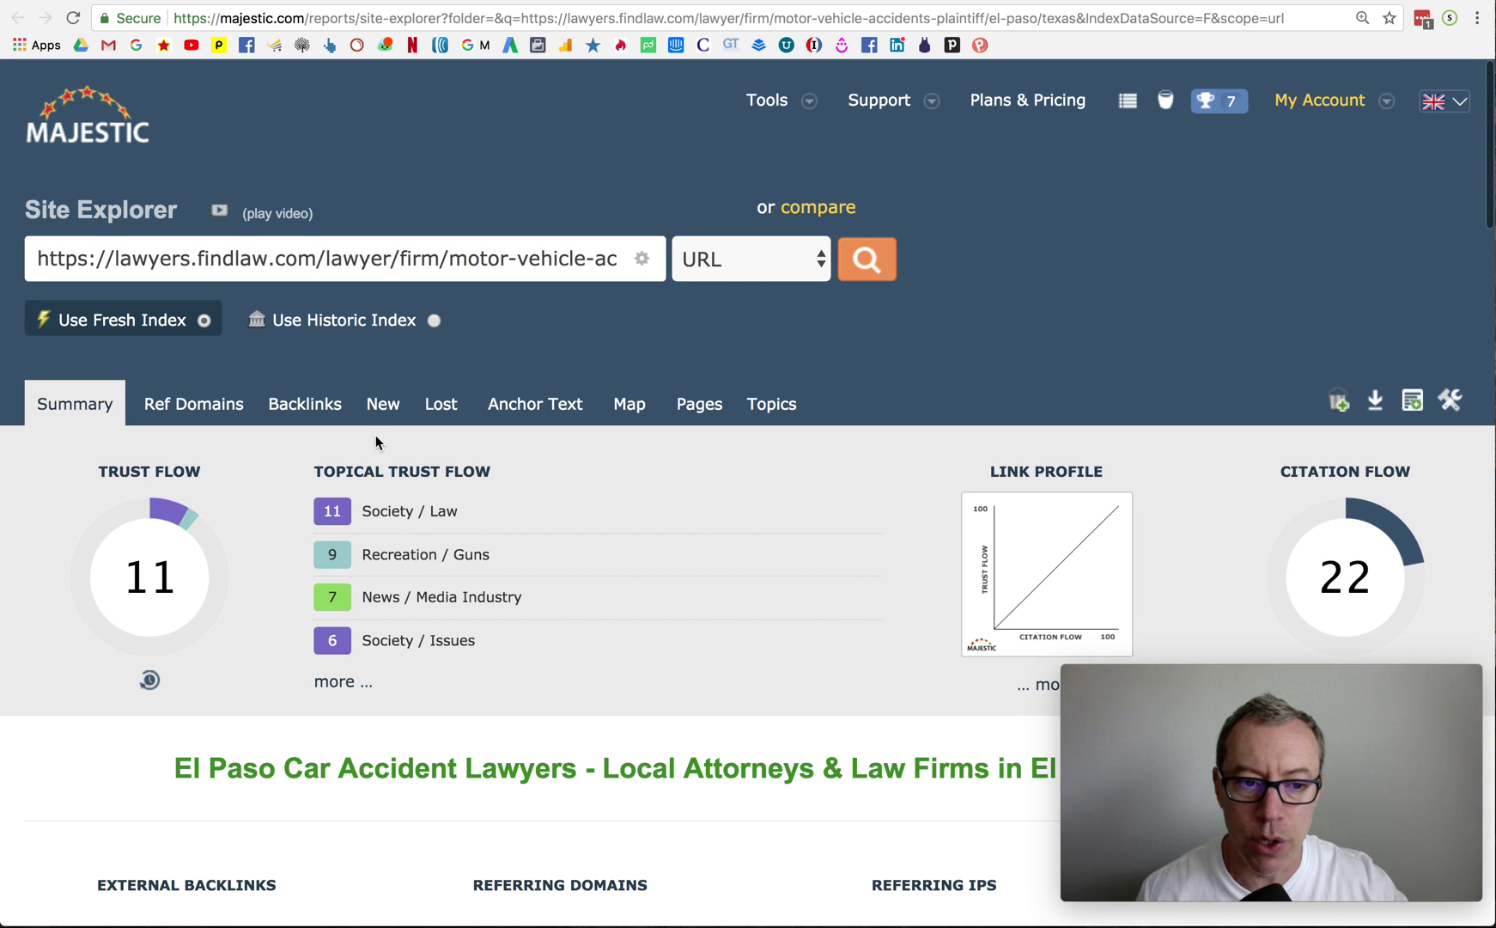
# Step: Mark the FindLaw page's fresh referring domains and fresh external backlinks counts, both 0
pyautogui.scroll(-3, 375, 435)
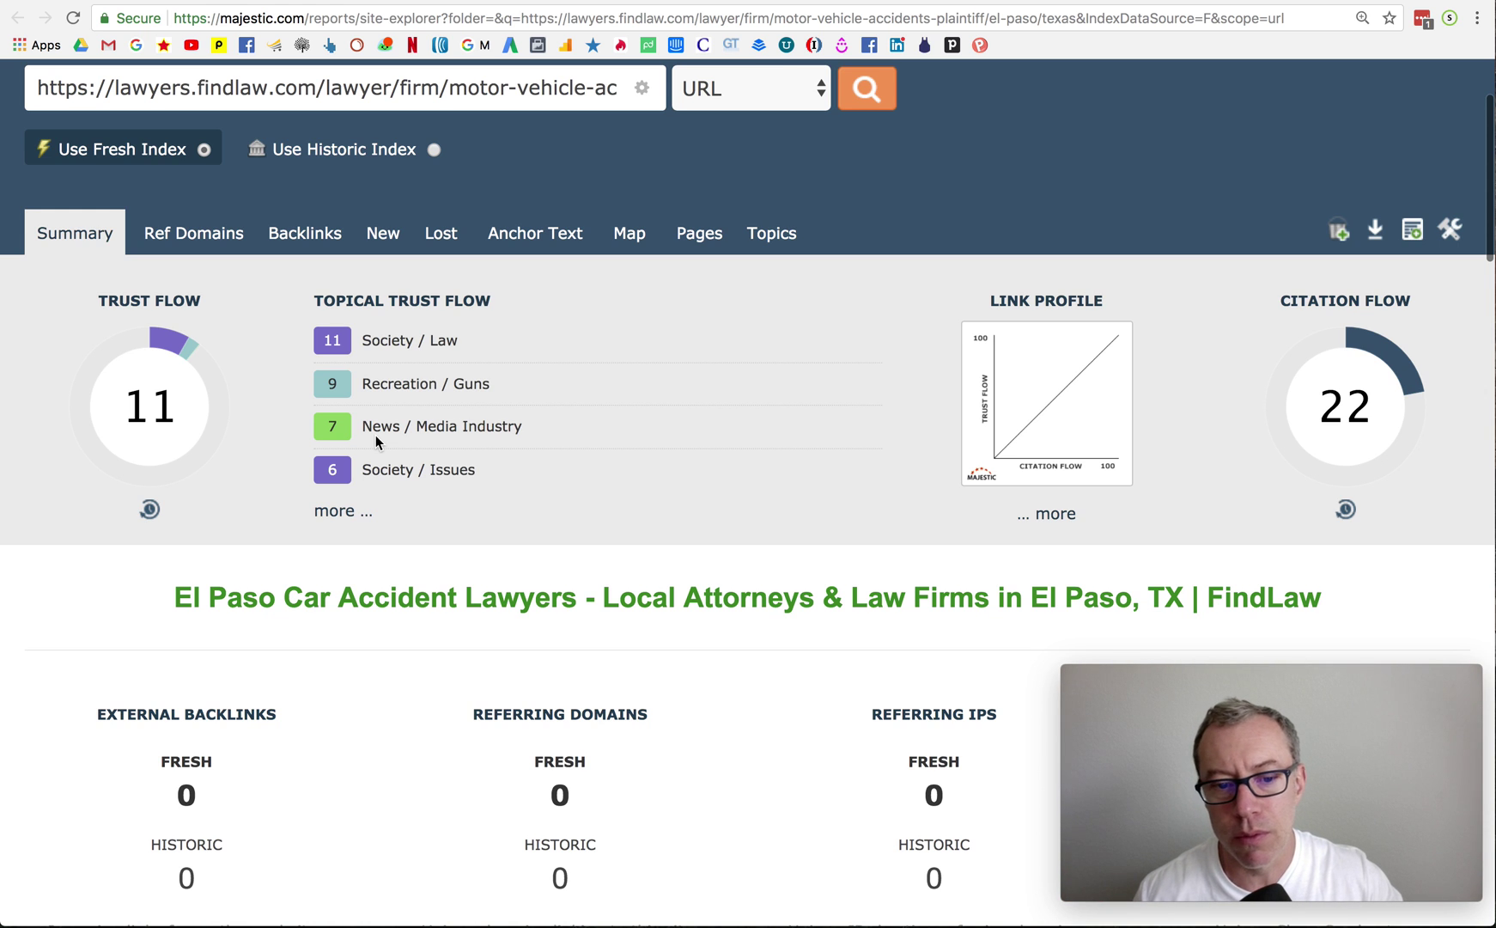
pyautogui.scroll(-4, 375, 434)
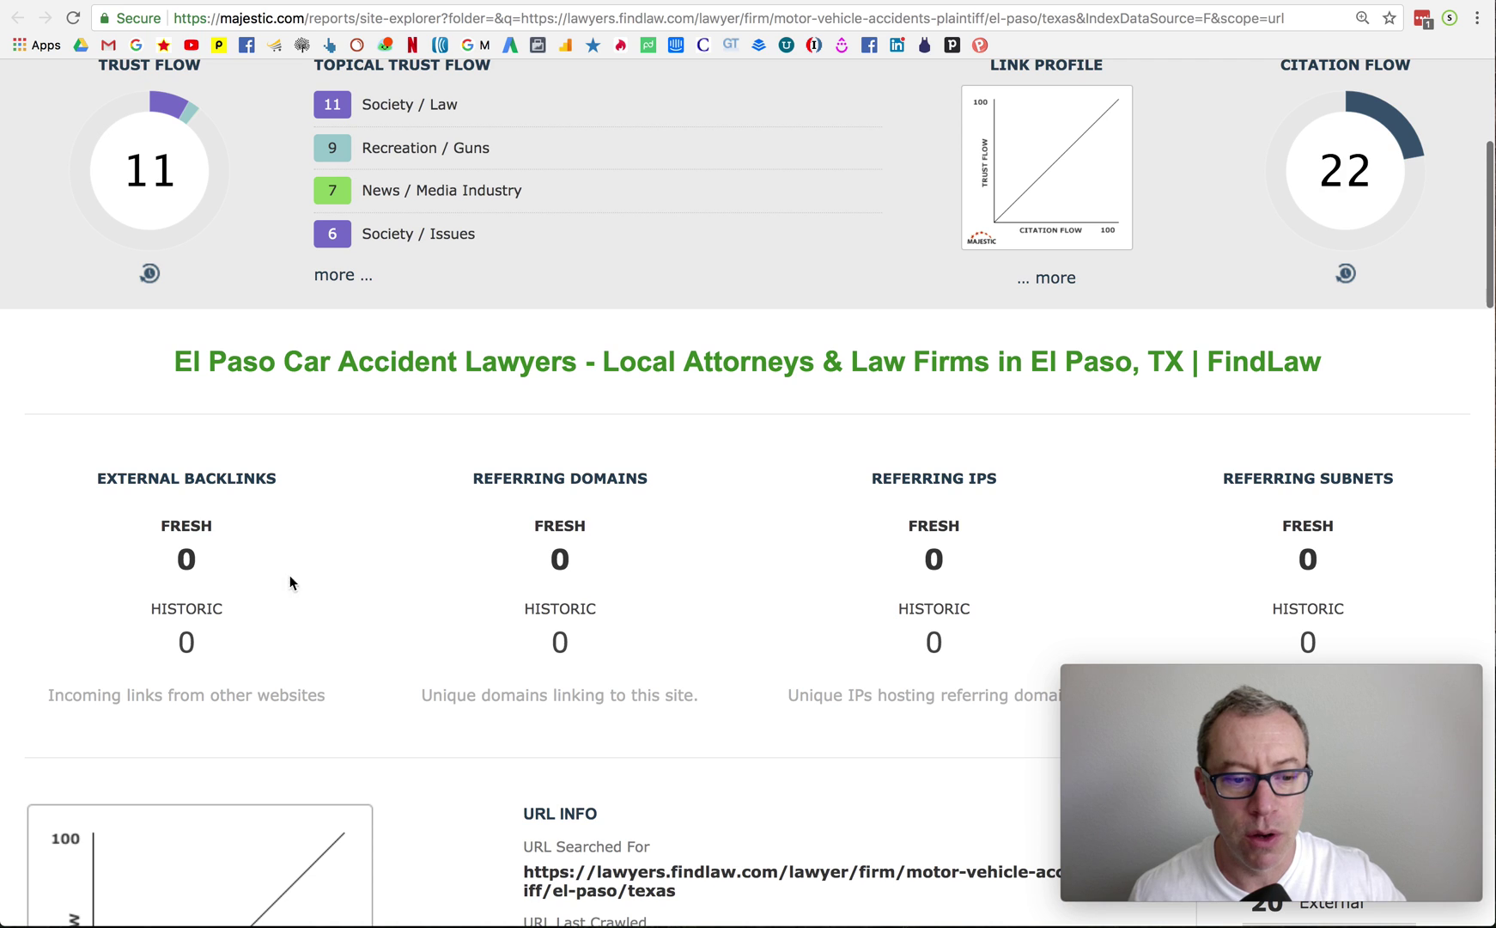
pyautogui.doubleClick(559, 560)
pyautogui.moveTo(213, 561); pyautogui.dragTo(162, 564)
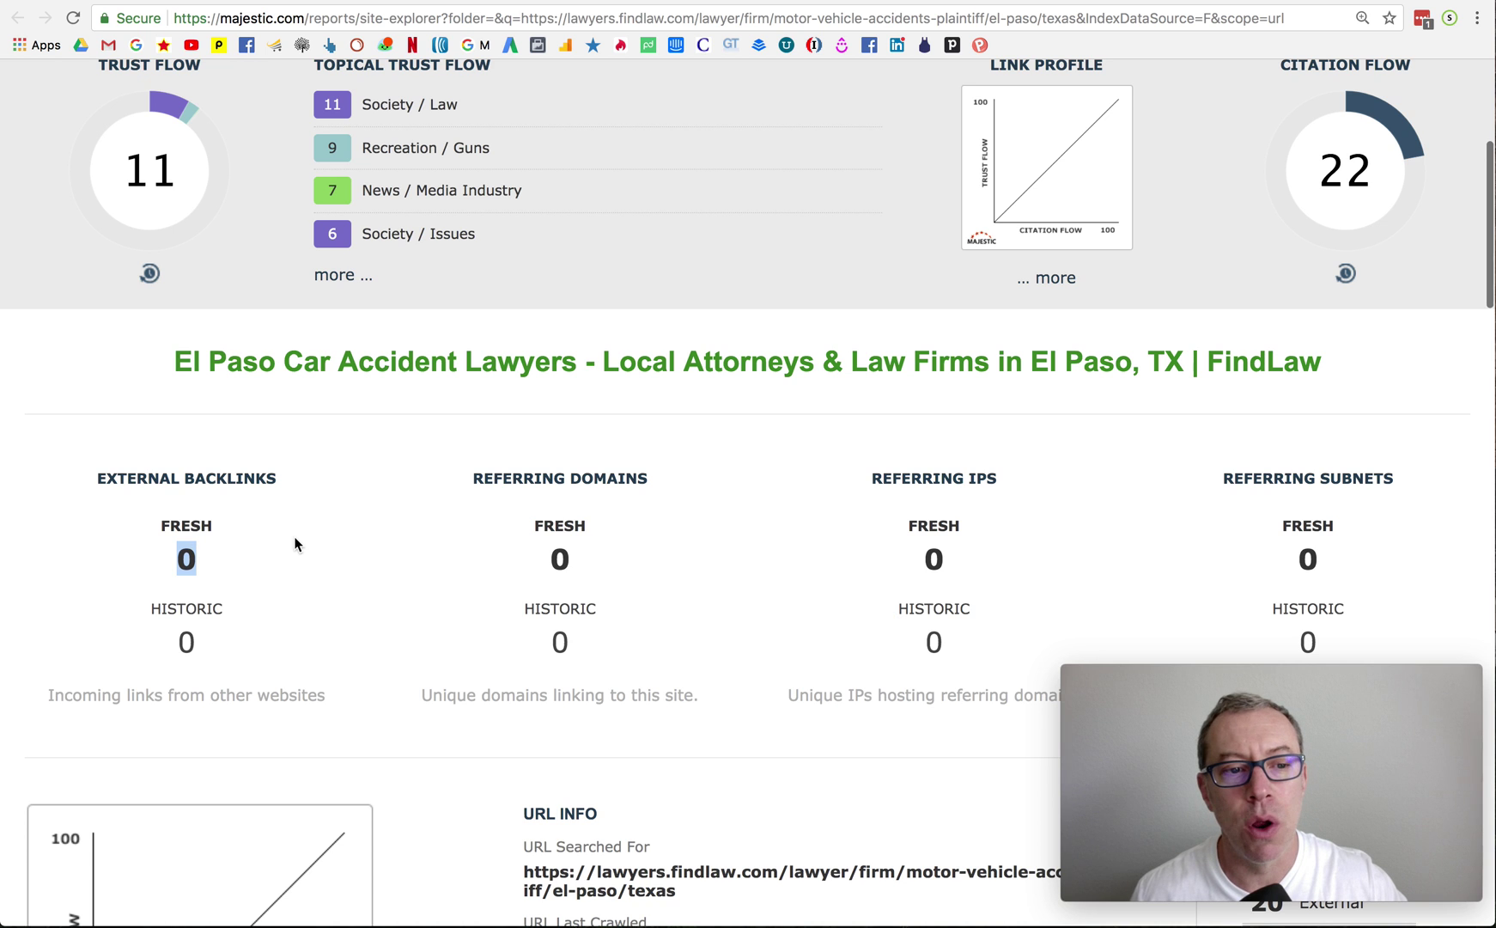
pyautogui.scroll(2, 294, 537)
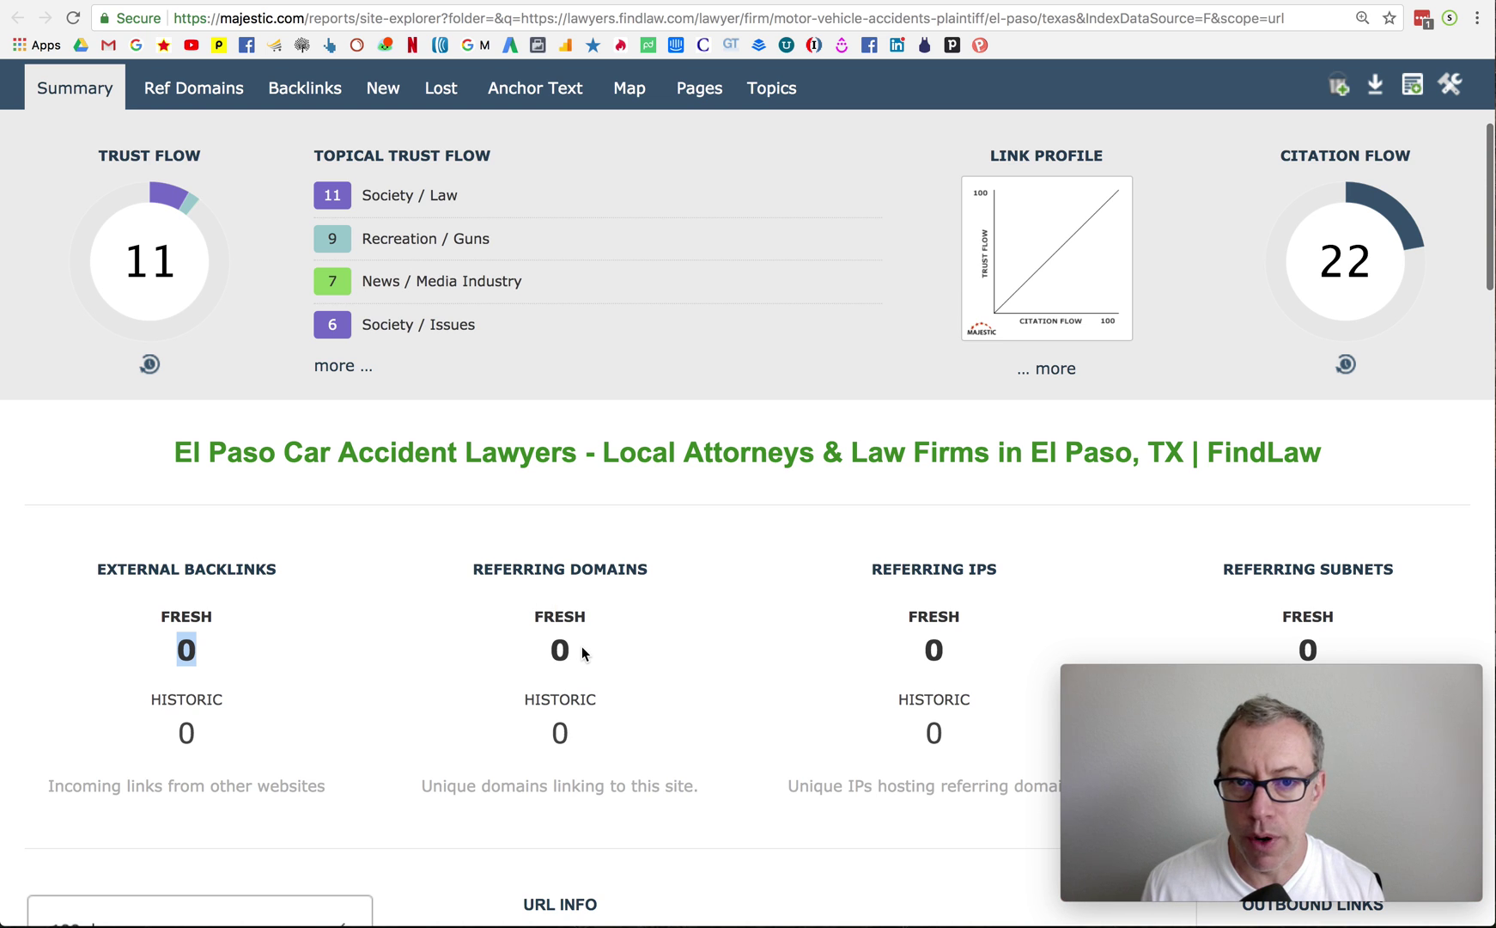
# Step: Open Avvo's Majestic report from Google, mark its fresh referring domains, then go to the Boston results
pyautogui.press('super+w')
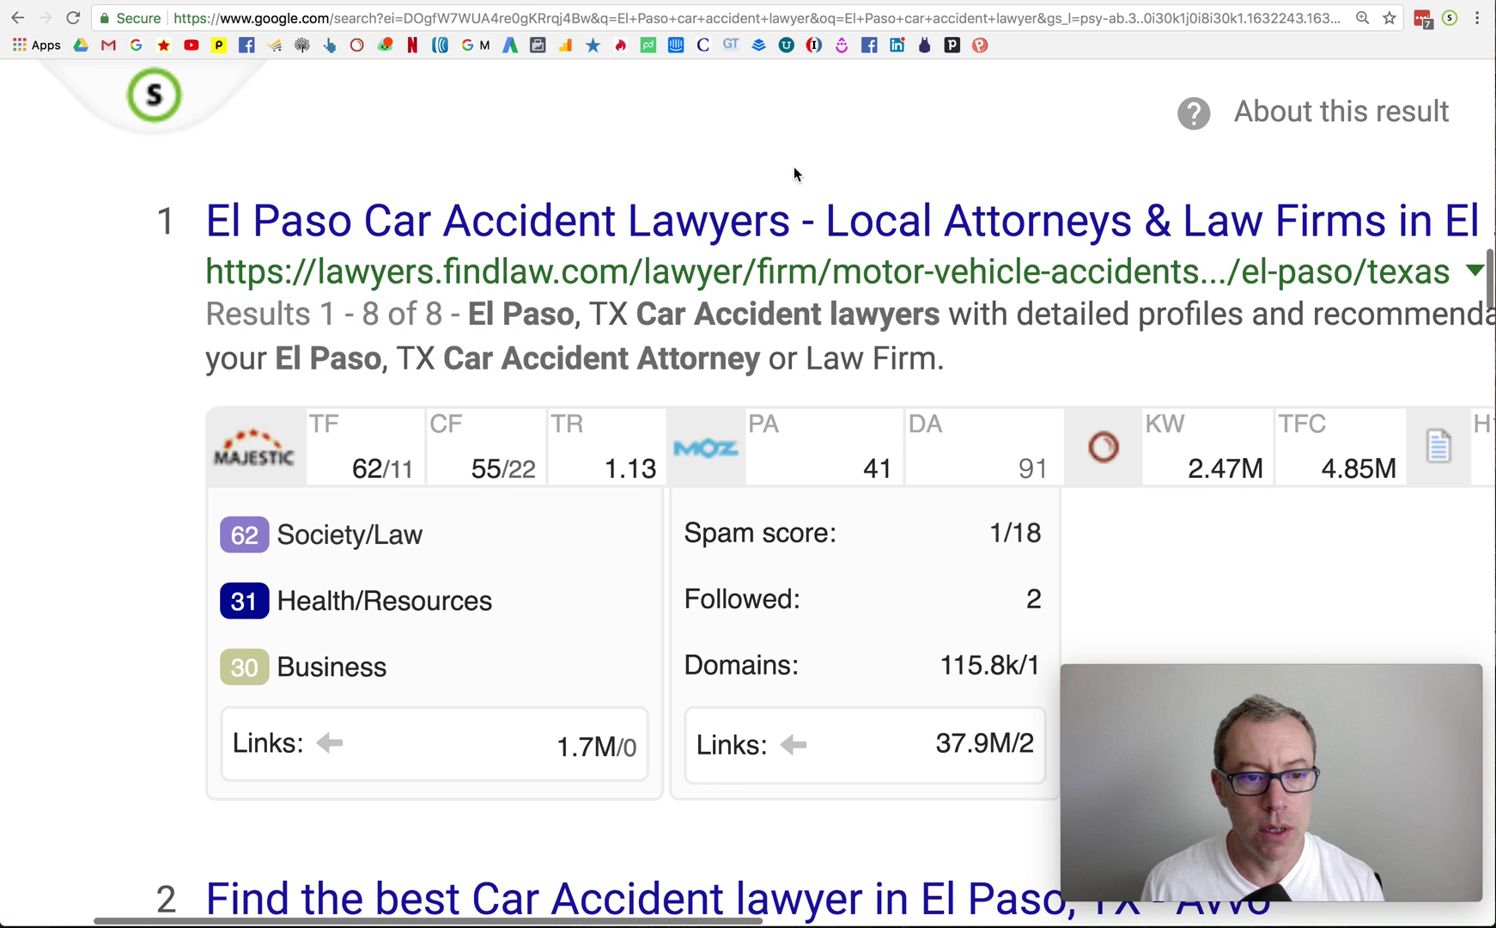
pyautogui.scroll(-10, 794, 169)
pyautogui.scroll(-2, 794, 165)
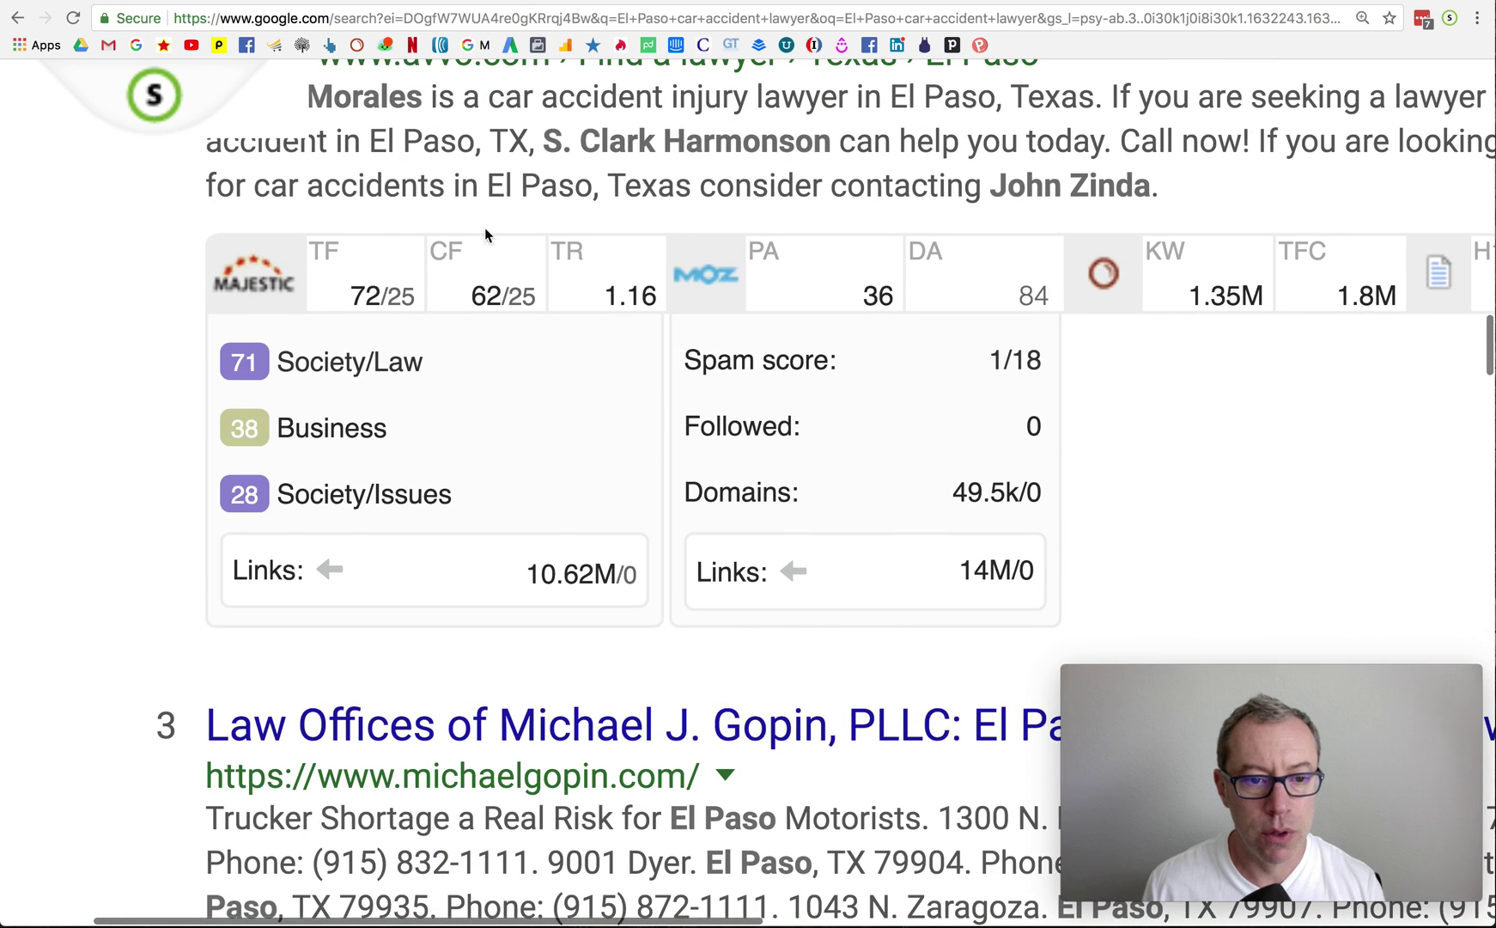
pyautogui.click(370, 272)
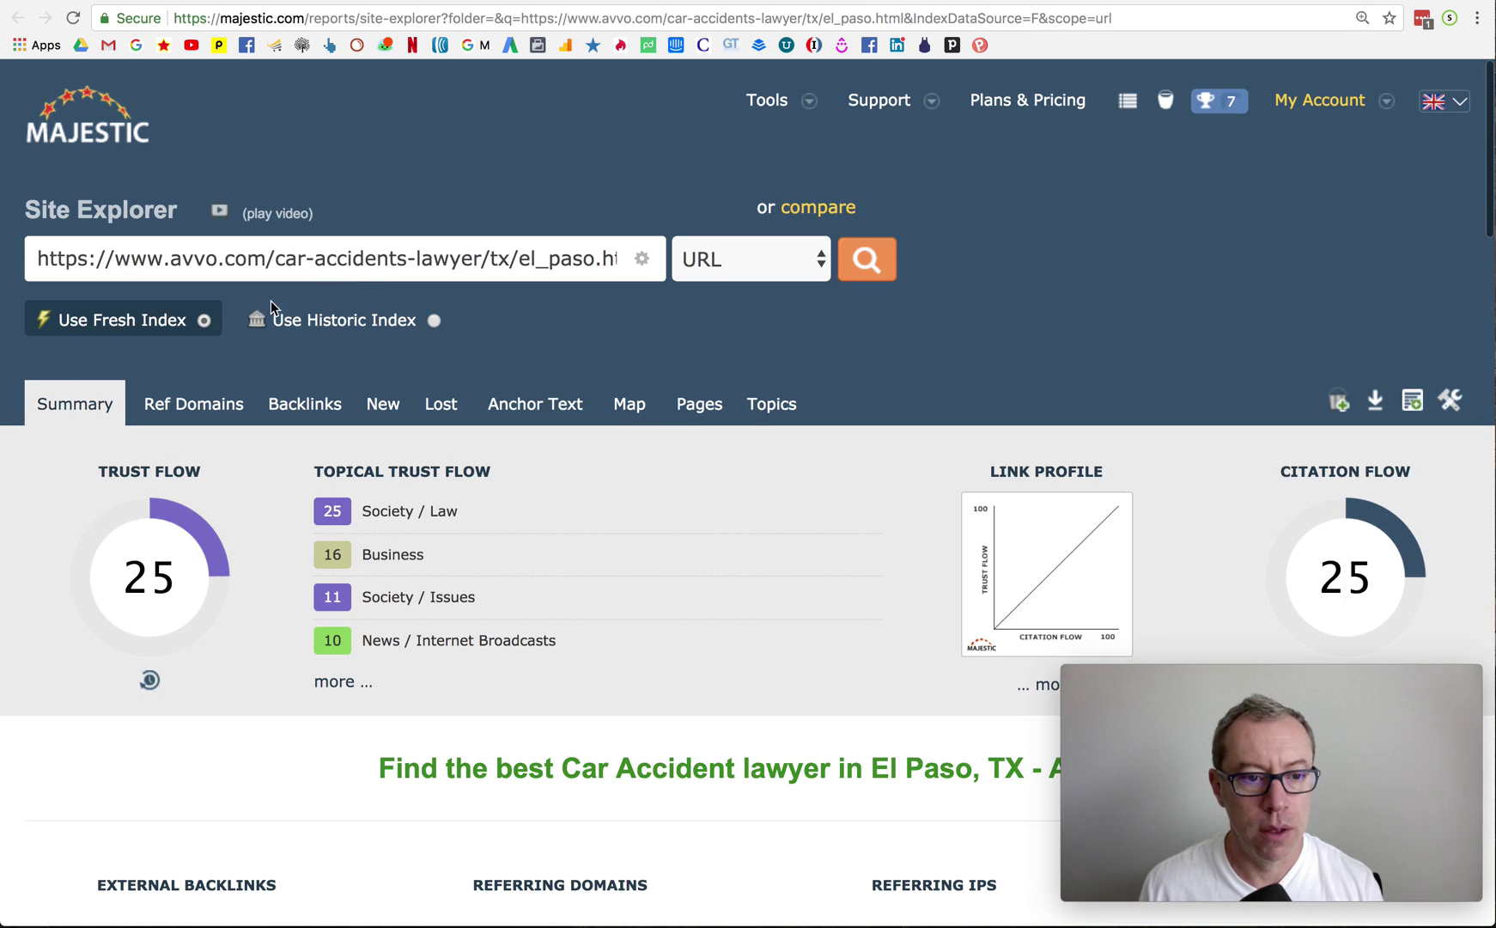
pyautogui.scroll(-5, 516, 267)
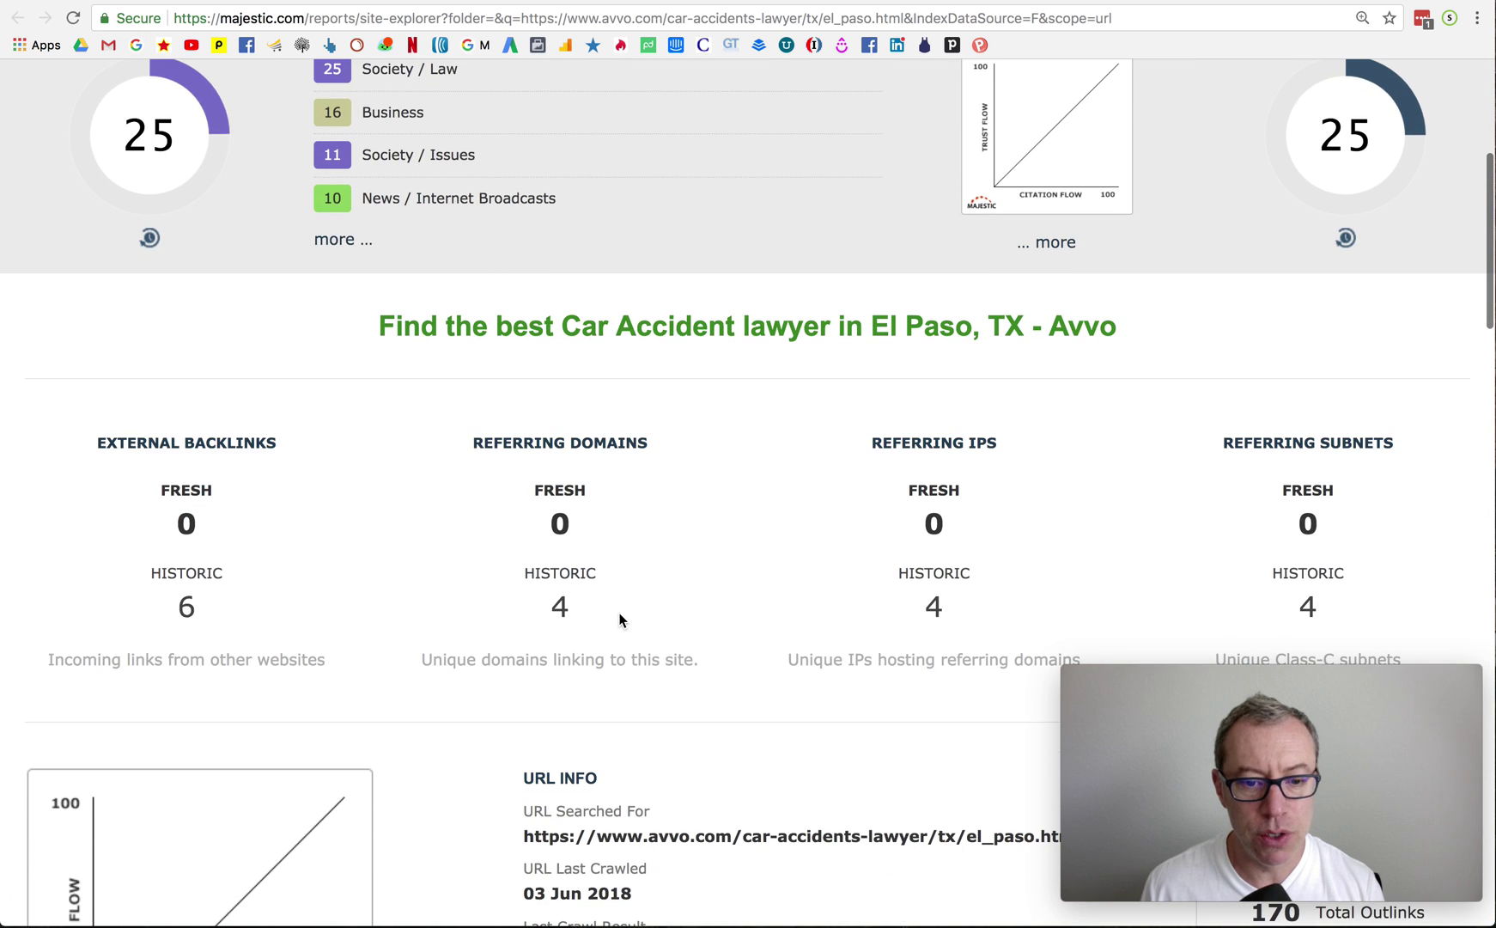
pyautogui.doubleClick(554, 524)
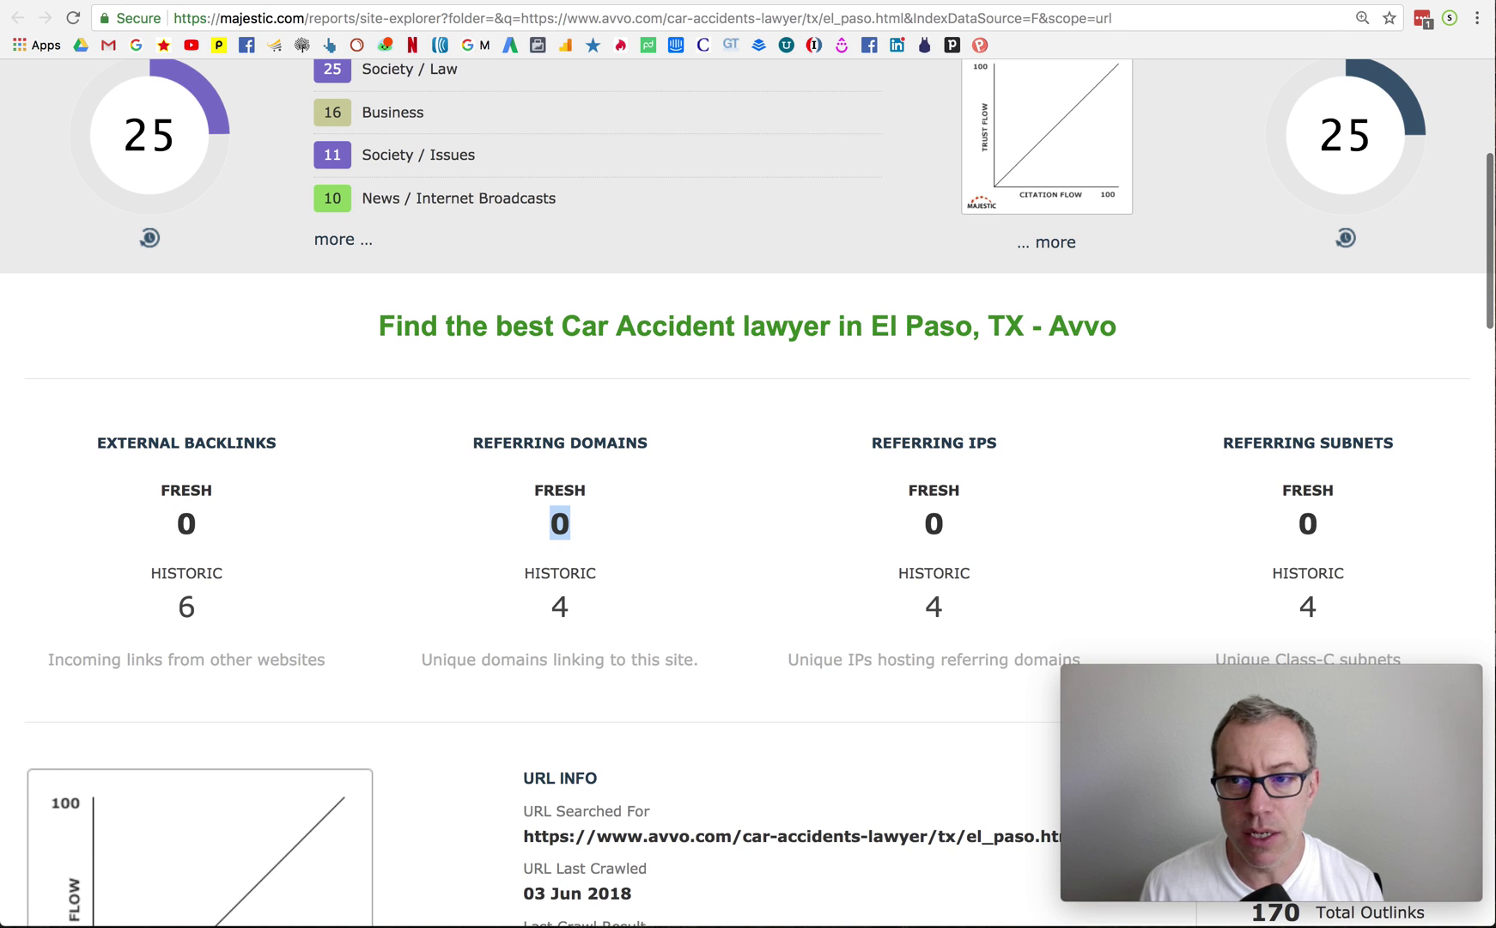
pyautogui.hotkey('ctrl', 'shift', 'Tab')
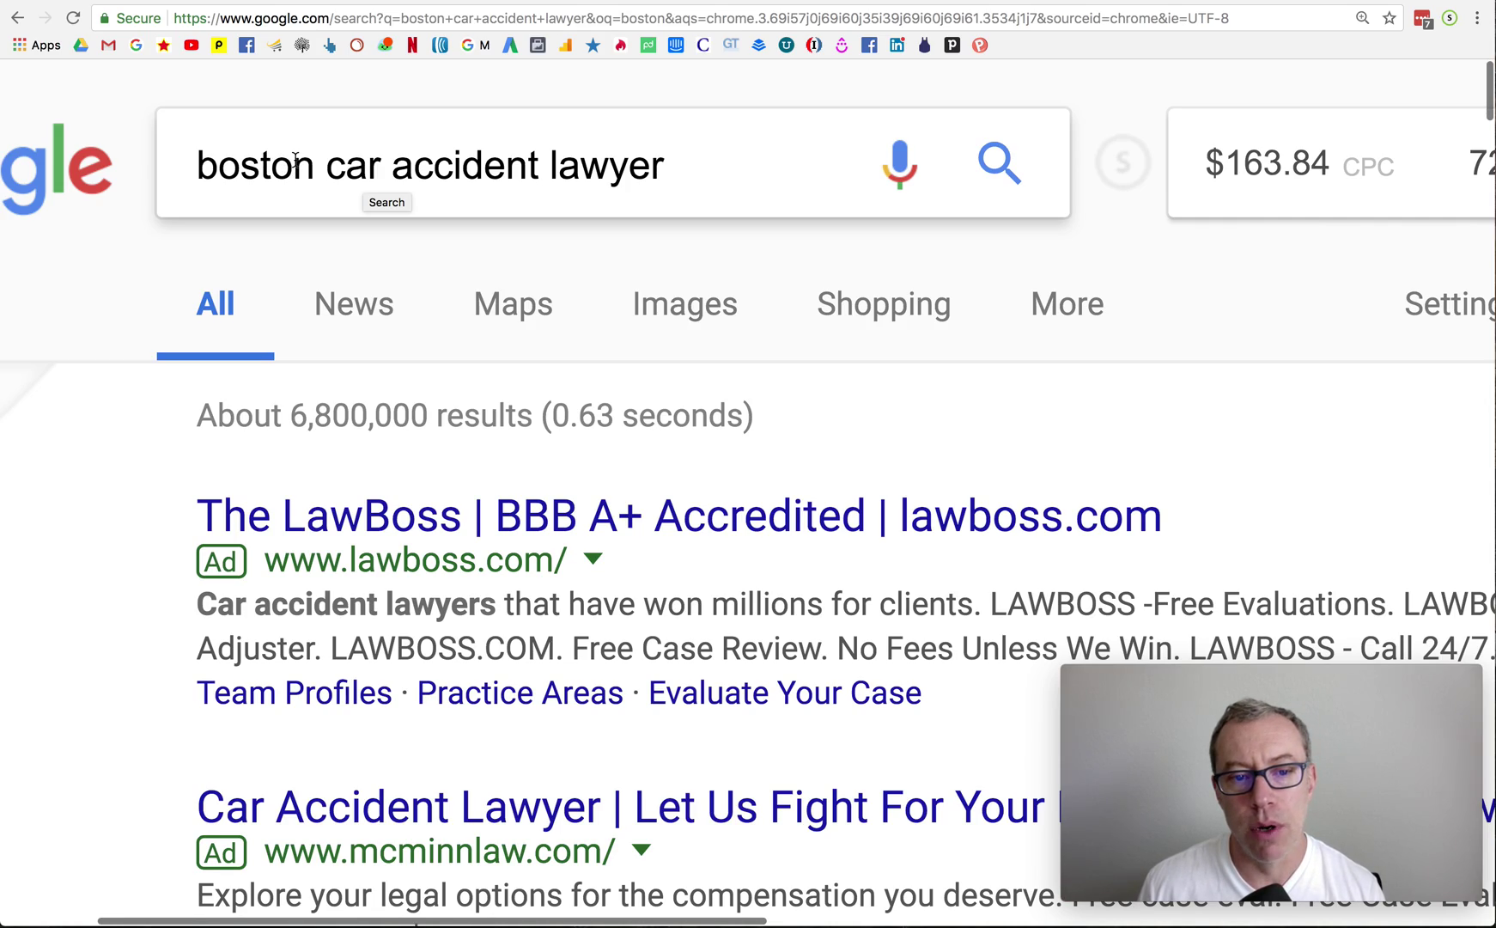
# Step: Mark the first Boston result's 128 page links and open its Majestic report (Trust Flow 36)
pyautogui.scroll(-15, 295, 159)
pyautogui.scroll(-9, 295, 159)
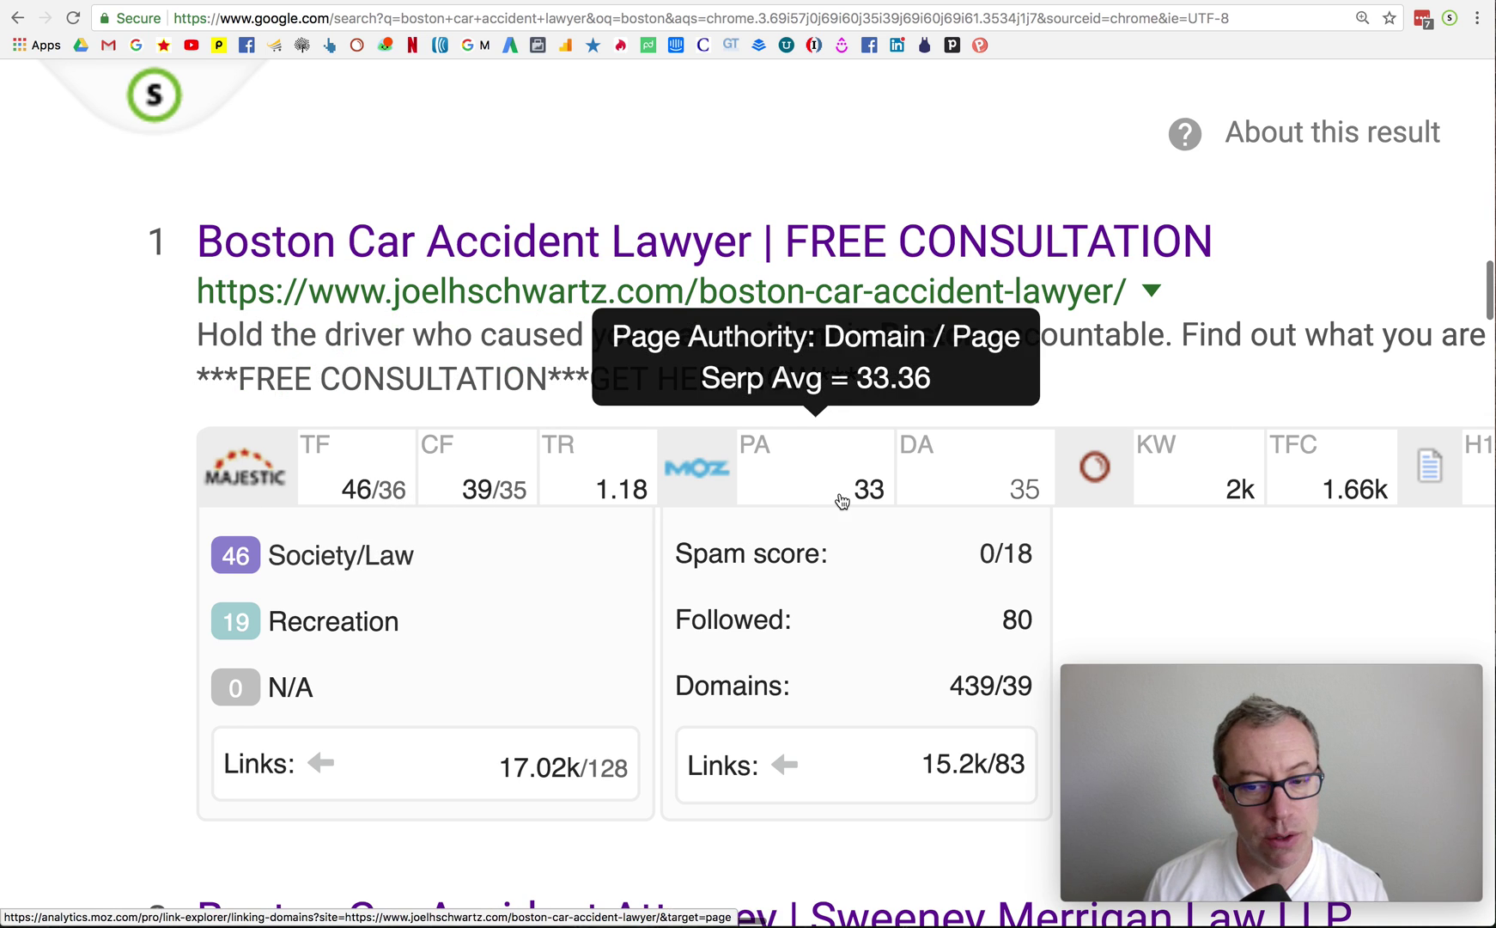
pyautogui.moveTo(587, 765); pyautogui.dragTo(625, 767)
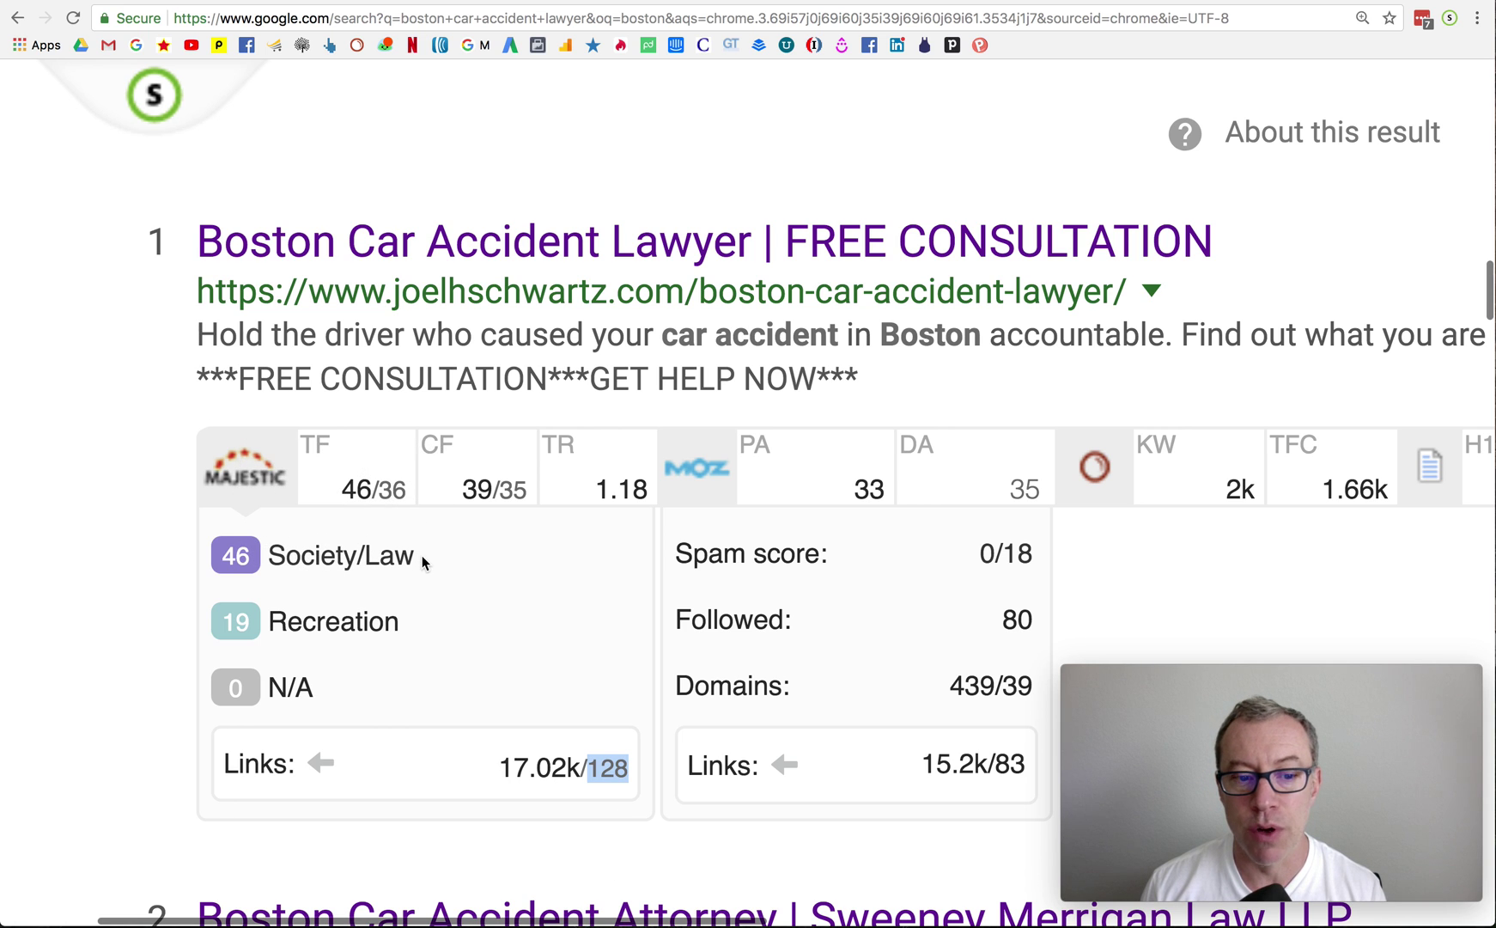
pyautogui.click(377, 464)
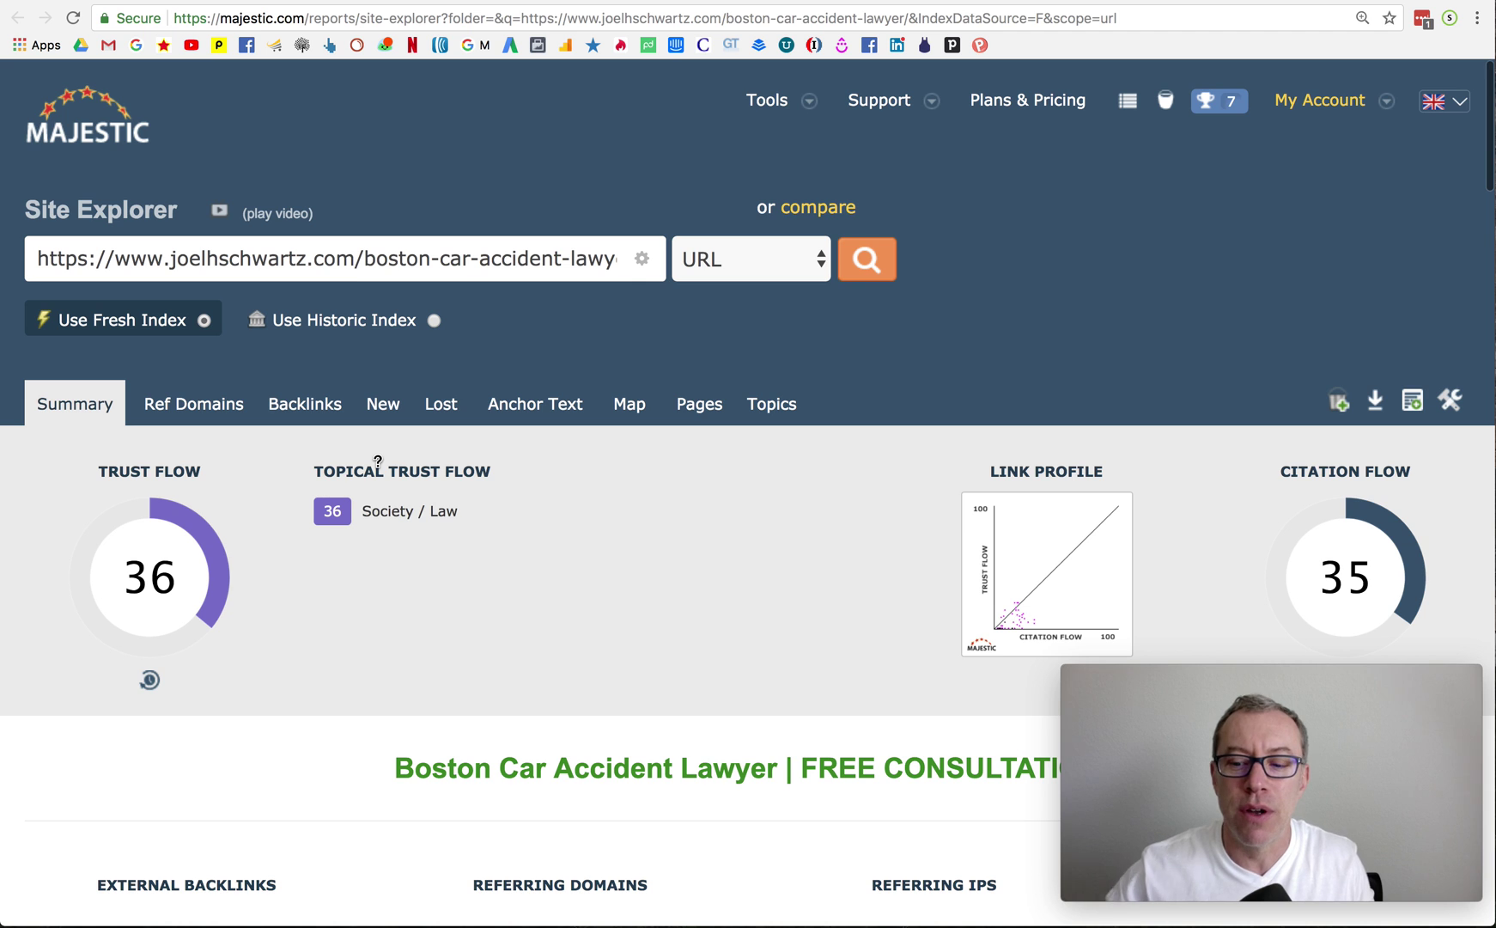
# Step: Mark the Boston page's 40 fresh referring domains and bring up its Ref Domains list
pyautogui.scroll(-6, 378, 461)
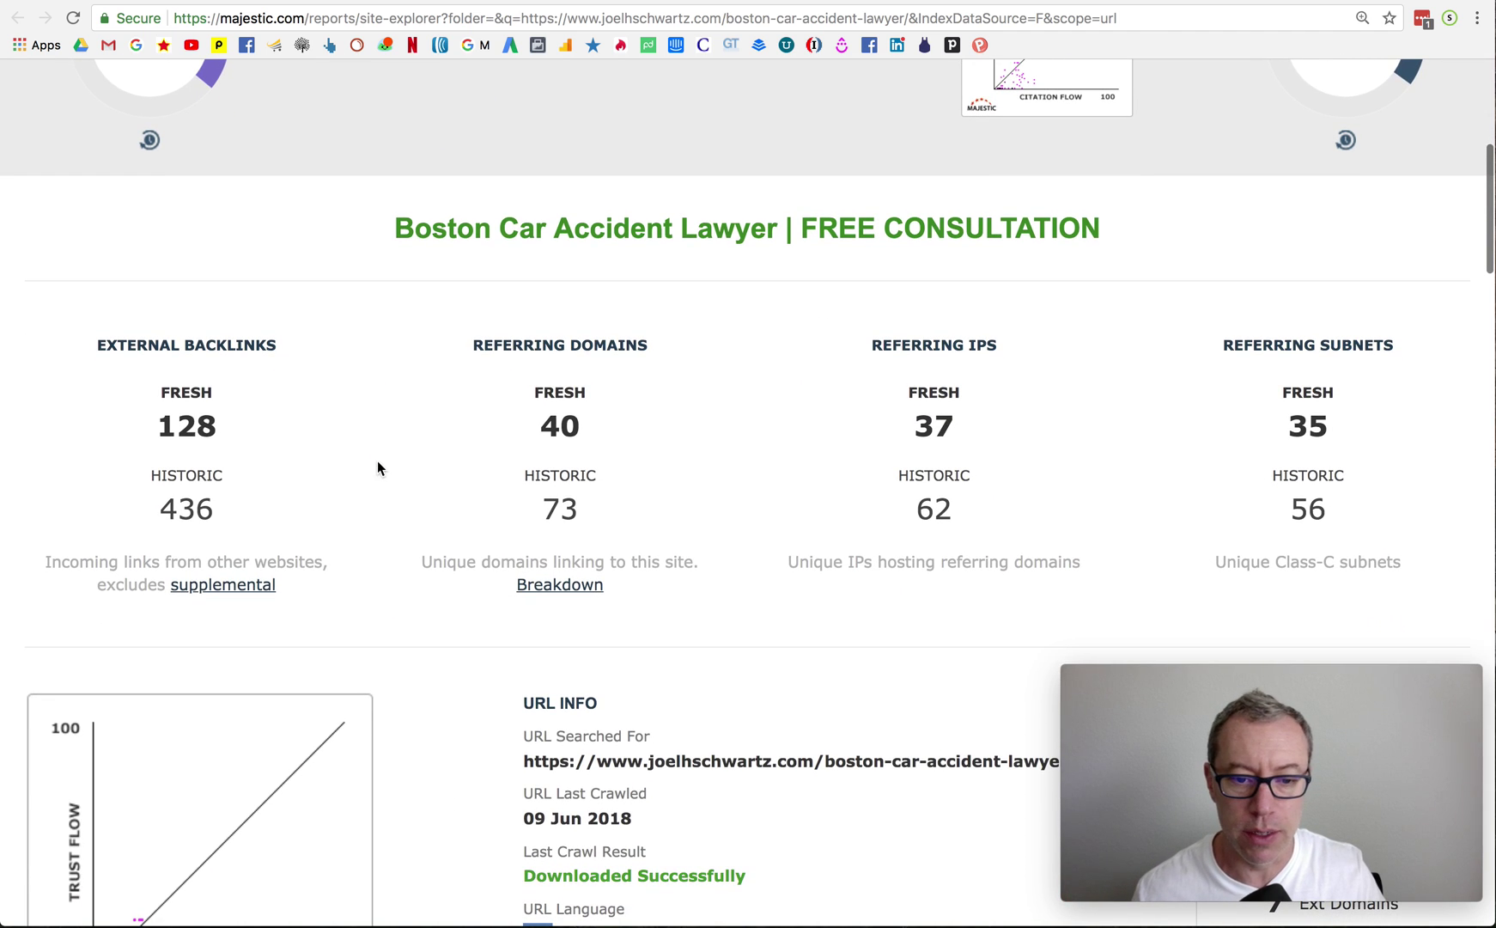
pyautogui.moveTo(581, 426); pyautogui.dragTo(540, 426)
pyautogui.scroll(6, 384, 427)
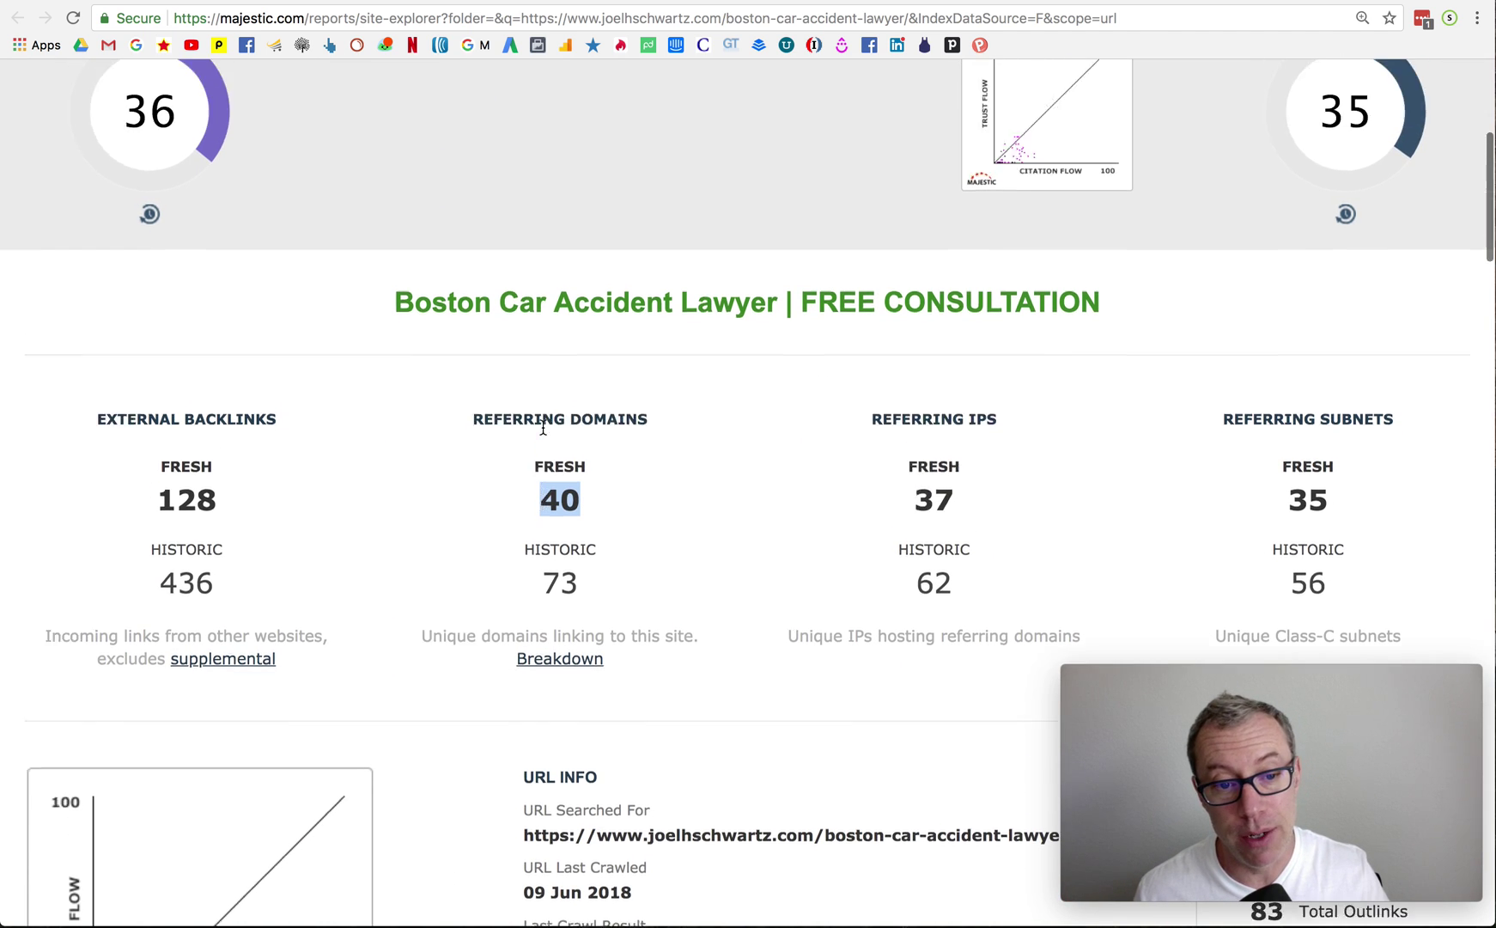
pyautogui.click(201, 408)
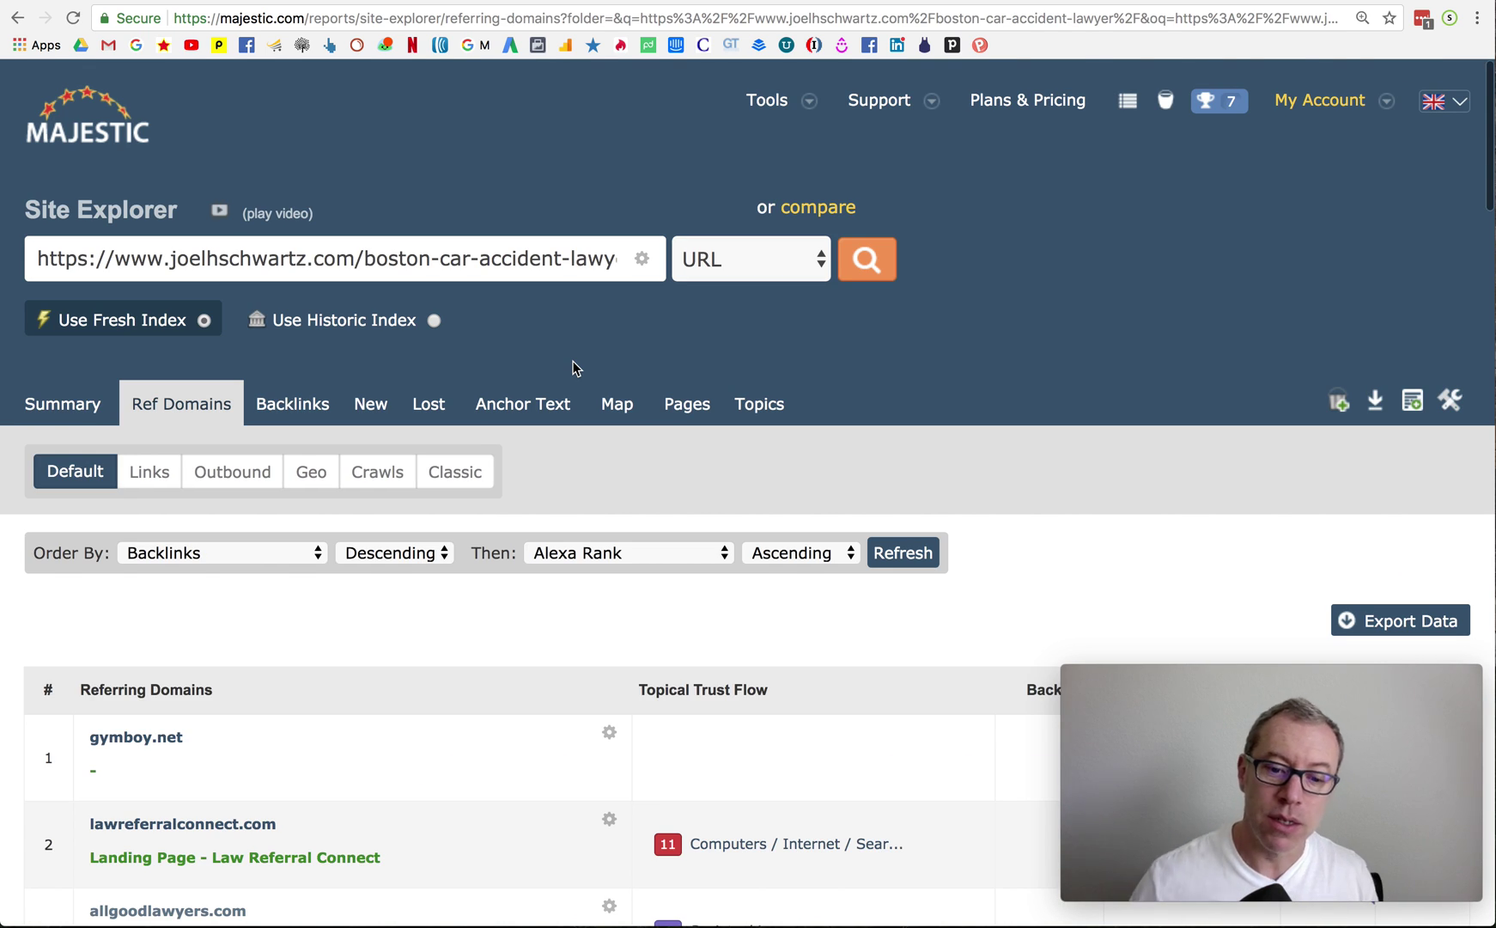
# Step: Scroll the Boston page's referring domains table, from gymboy.net down to the bottom and back
pyautogui.scroll(-7, 573, 368)
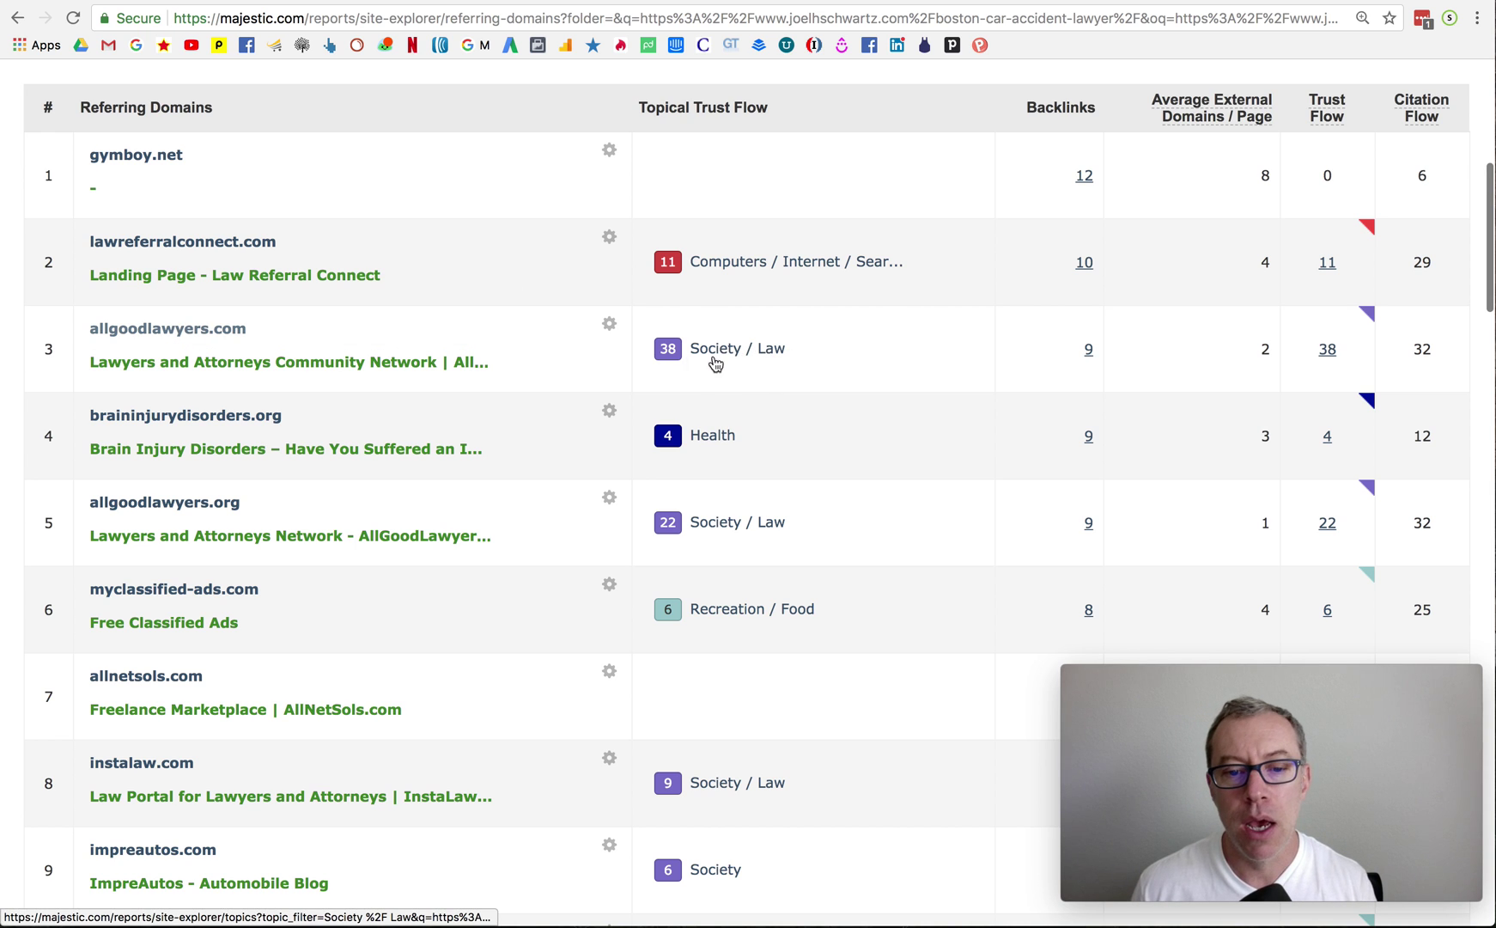
pyautogui.scroll(-10, 760, 352)
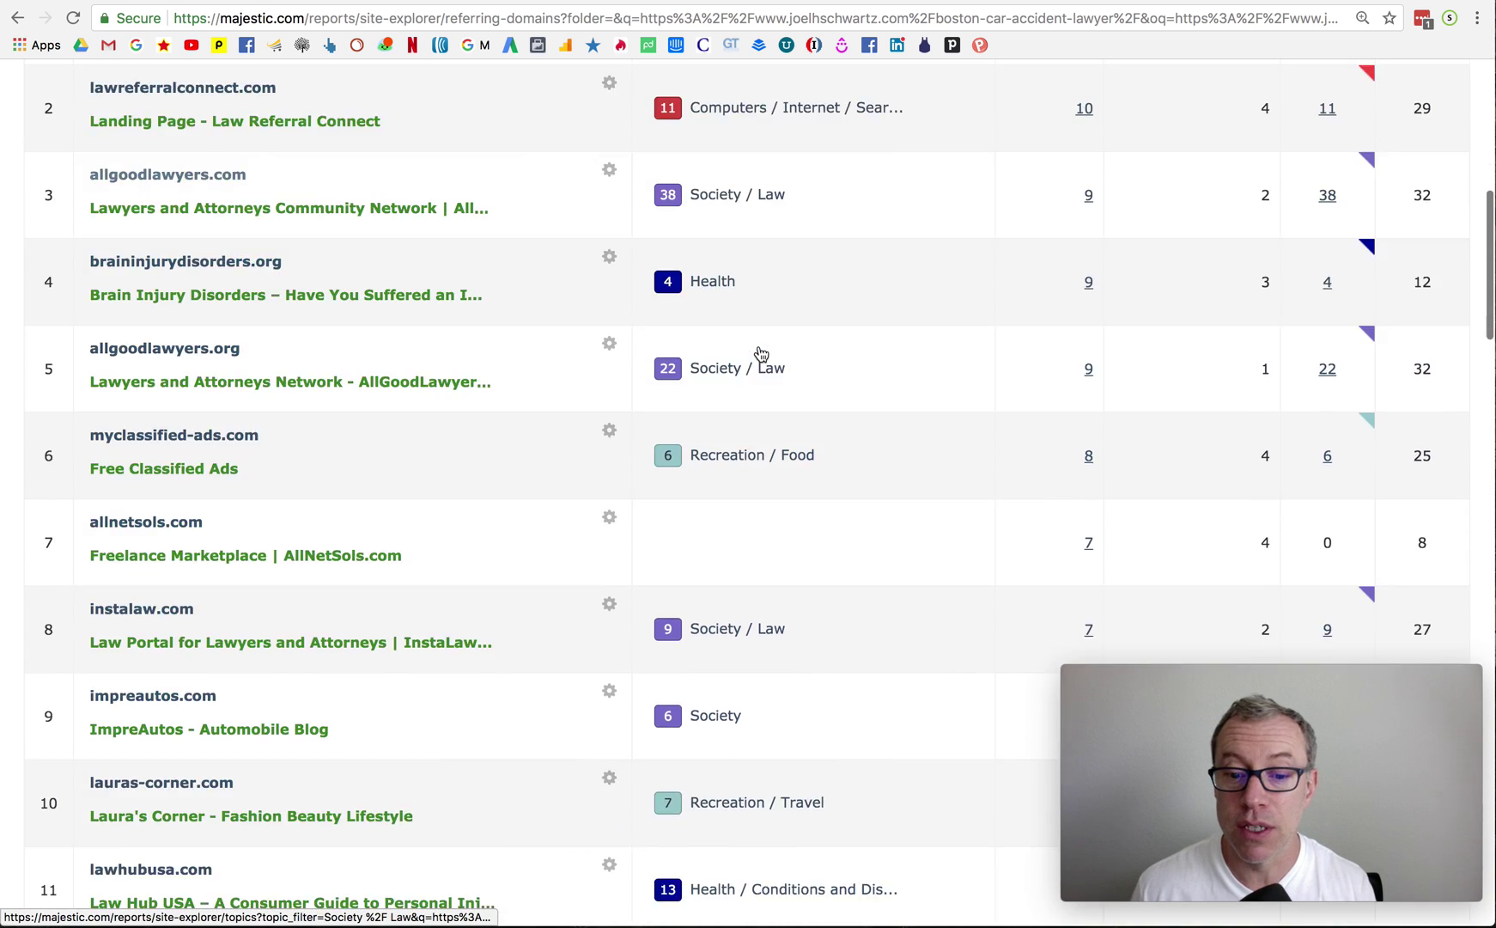
pyautogui.scroll(-16, 728, 256)
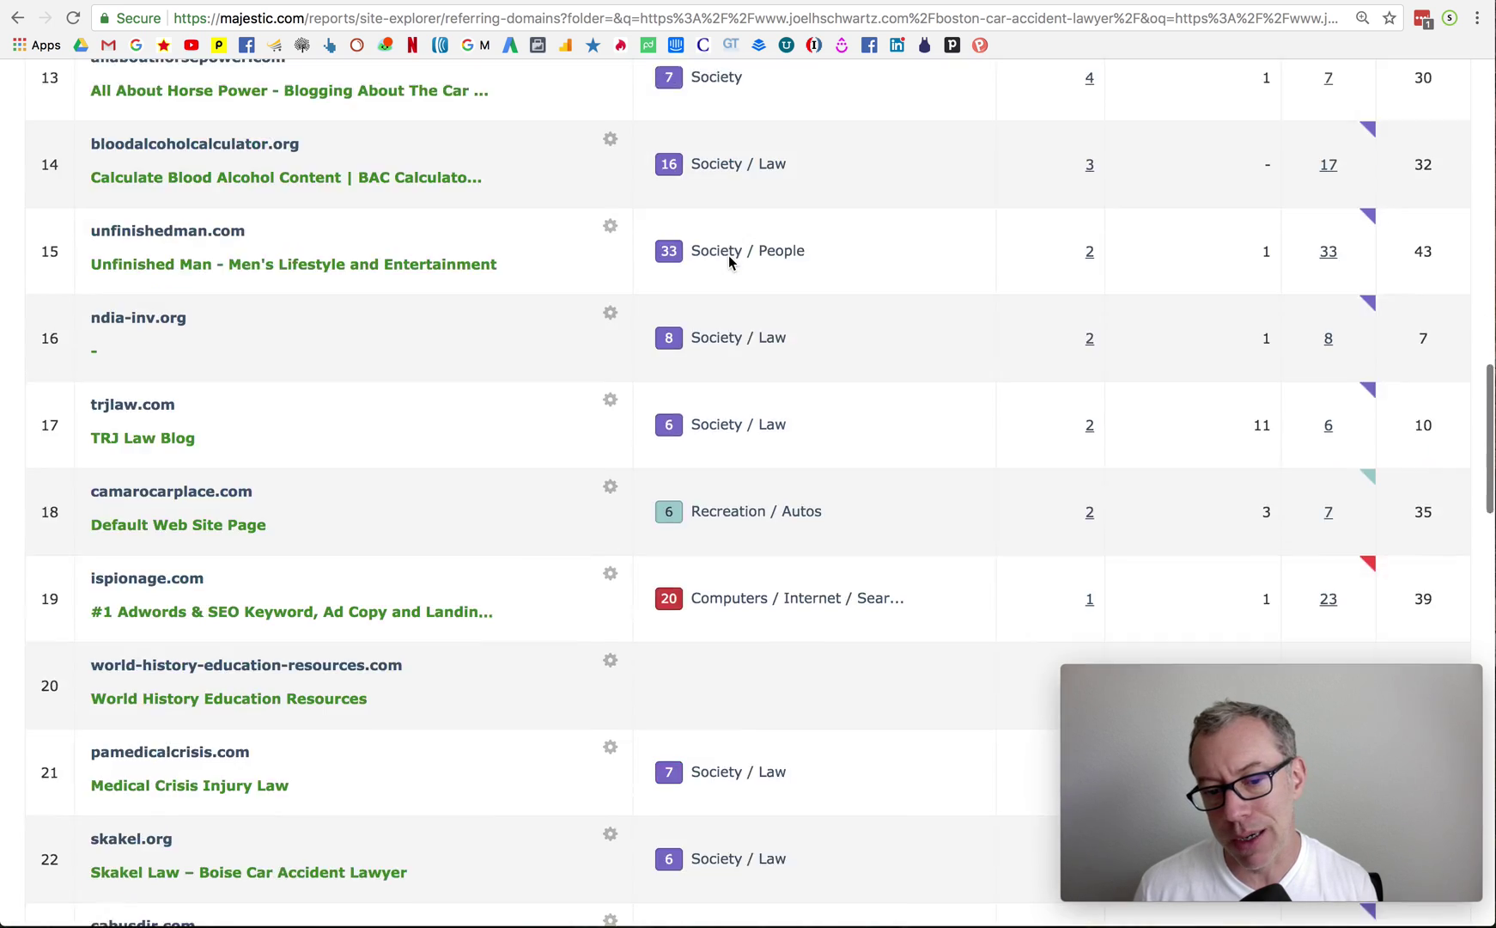
pyautogui.scroll(-7, 728, 256)
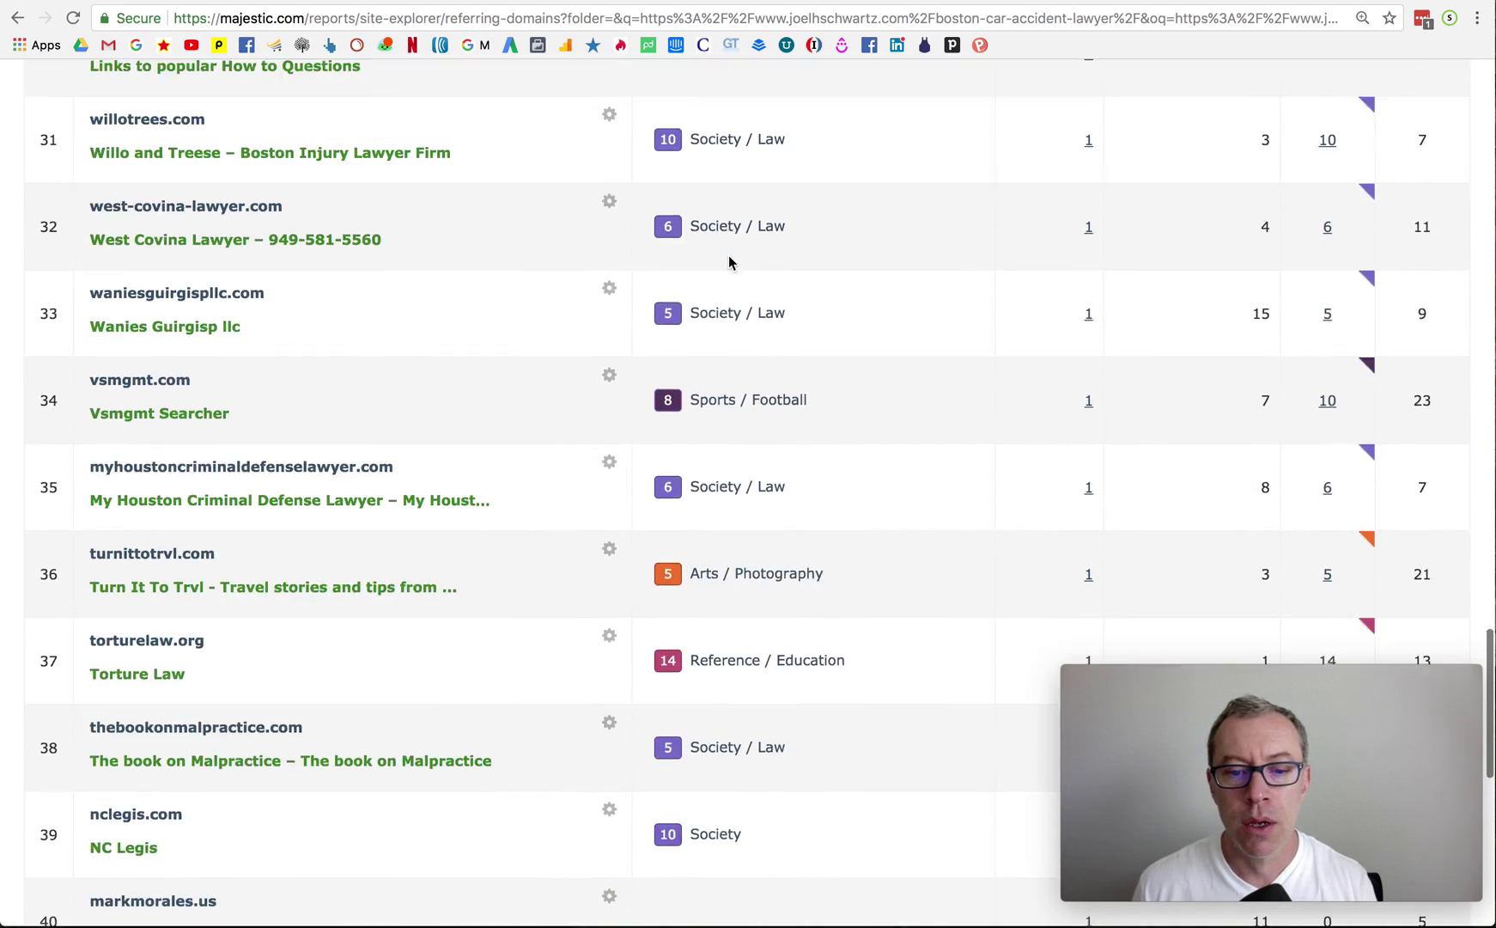
pyautogui.scroll(20, 729, 256)
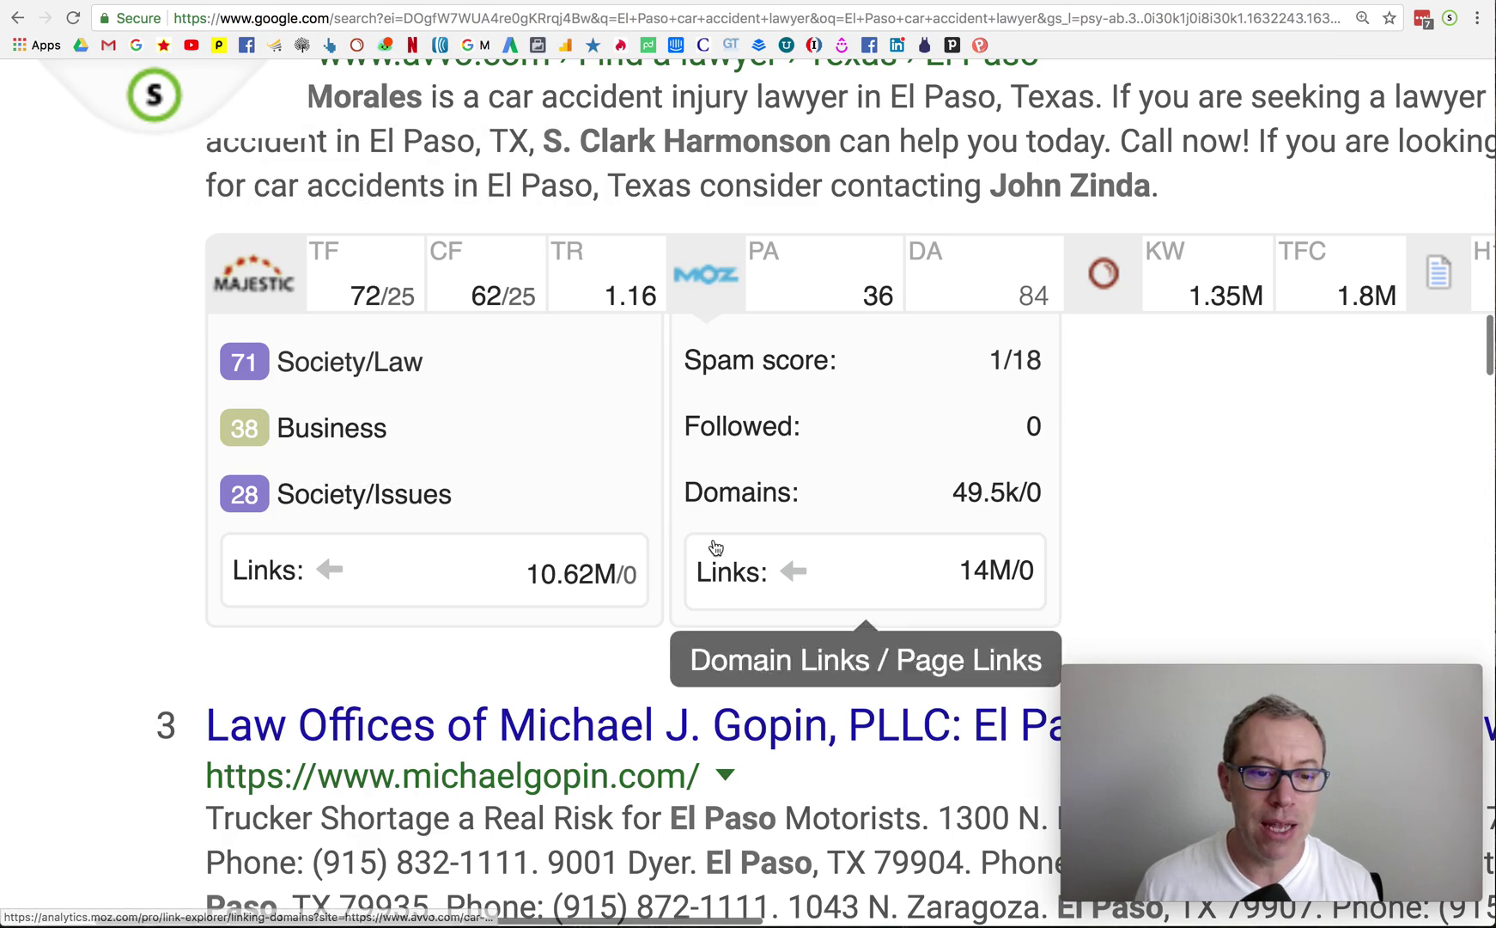
pyautogui.scroll(8, 1326, 412)
pyautogui.scroll(10, 1326, 412)
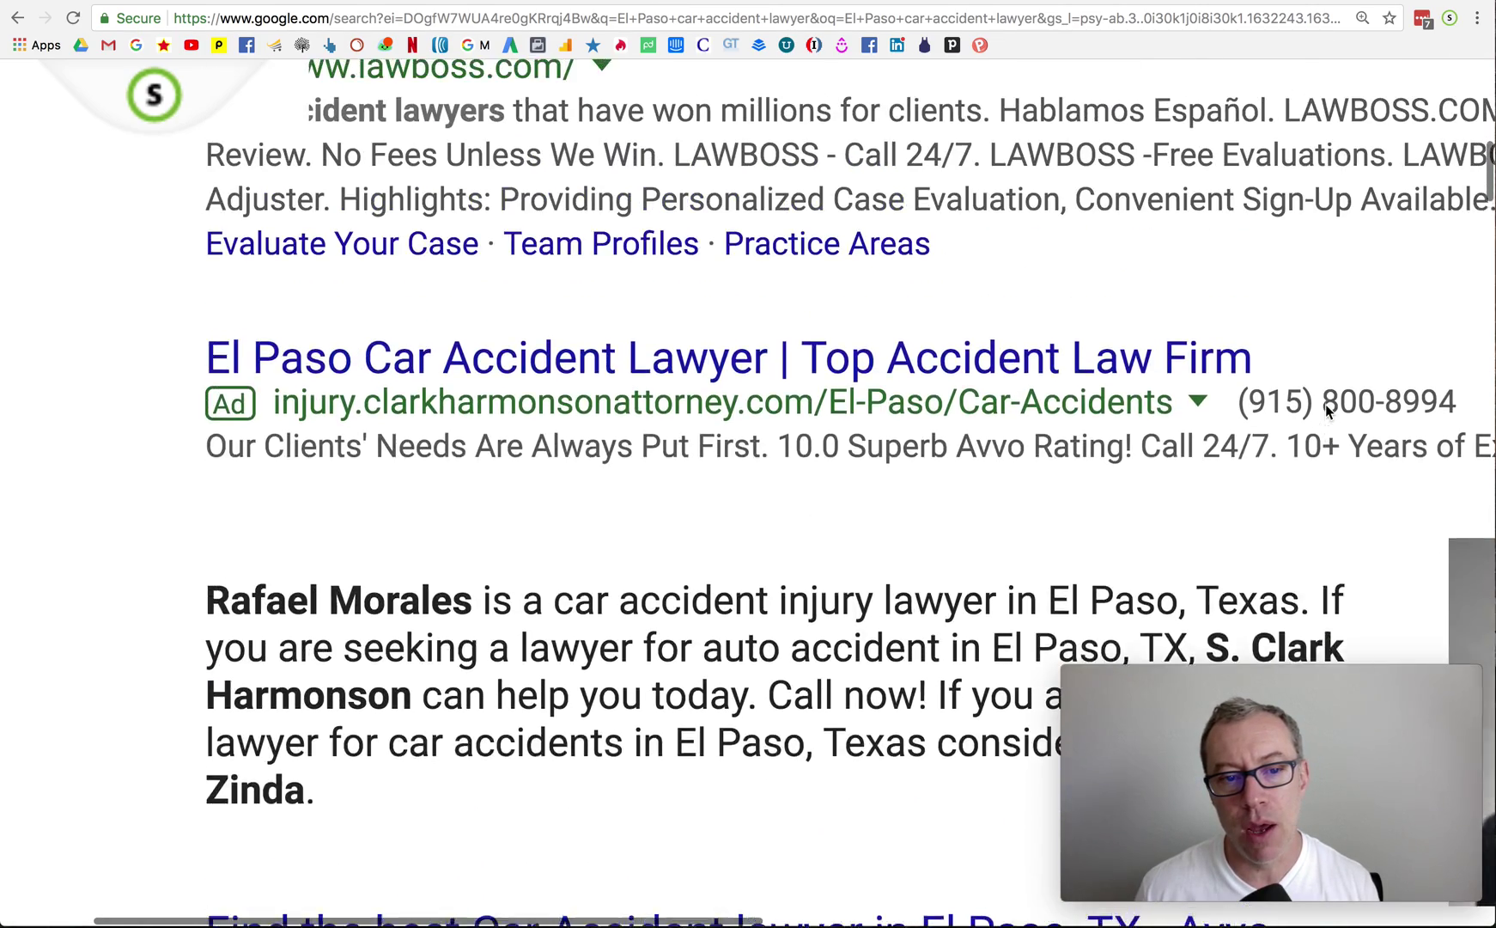